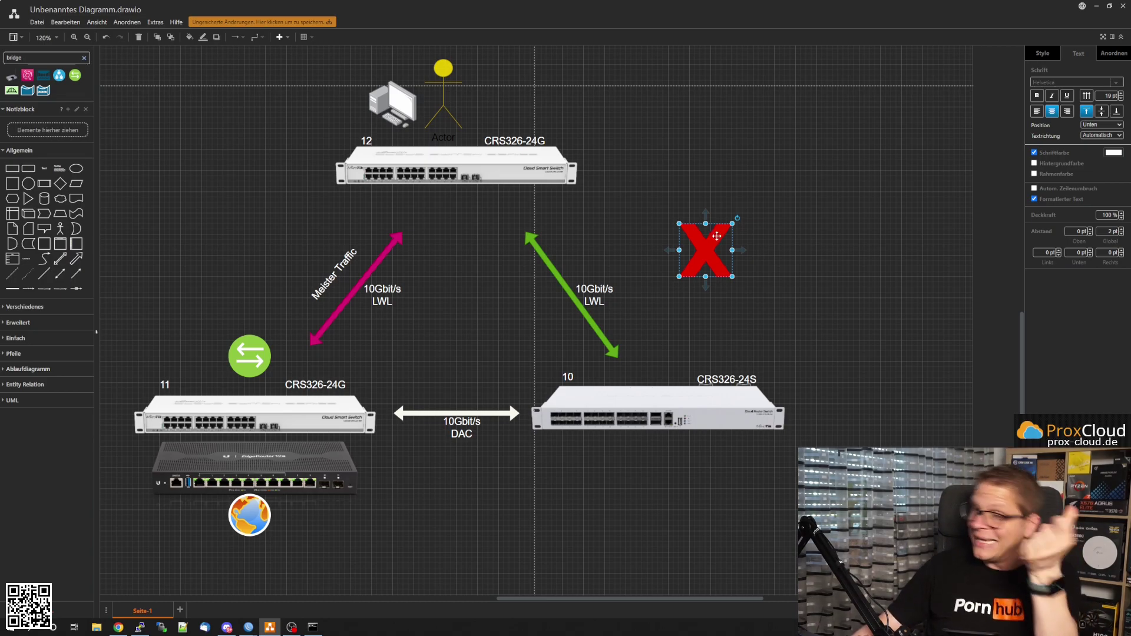
# Mark the upper end of the Meister Traffic link with the red X, and return the X to the free area beside switch 12
pyautogui.moveTo(716, 237); pyautogui.dragTo(406, 215)
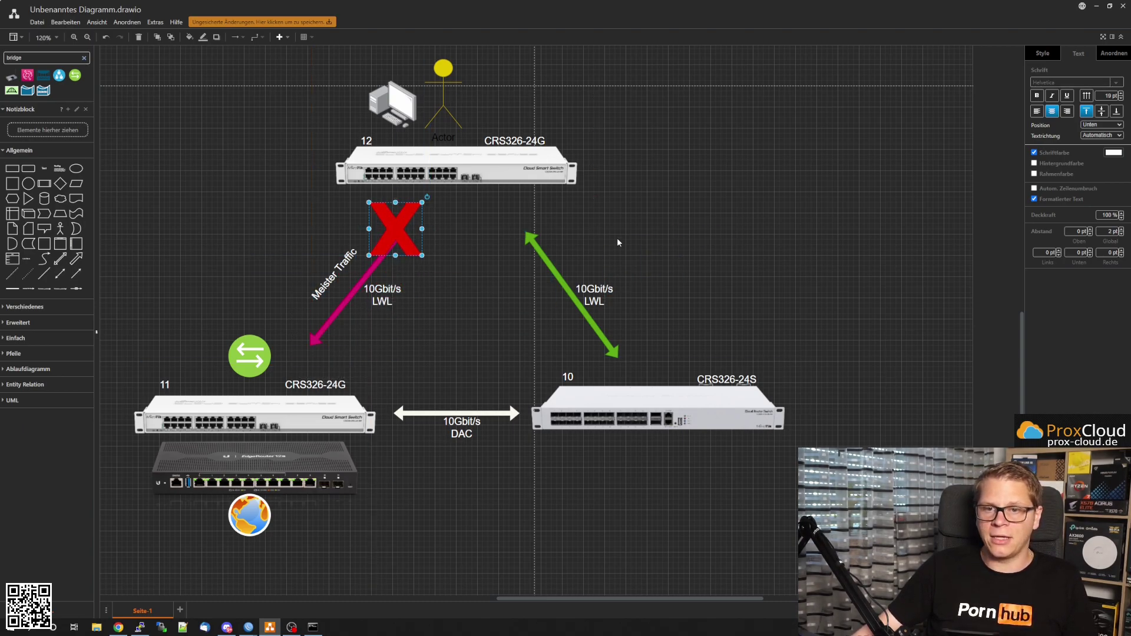
pyautogui.click(707, 199)
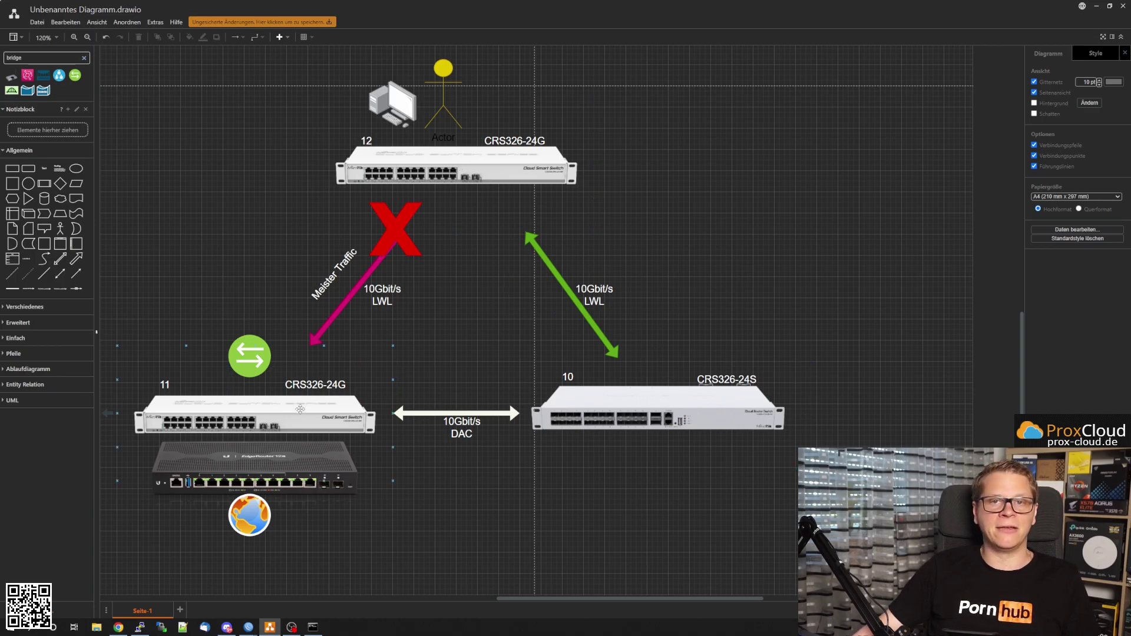
pyautogui.moveTo(409, 207); pyautogui.dragTo(666, 179)
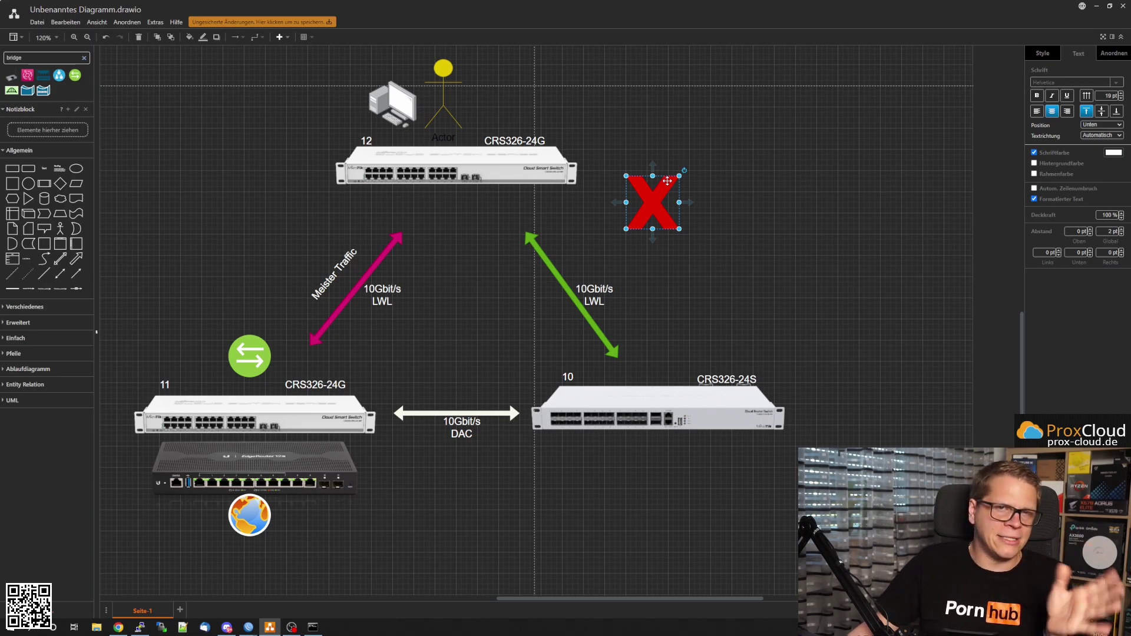
pyautogui.moveTo(667, 181); pyautogui.dragTo(561, 380)
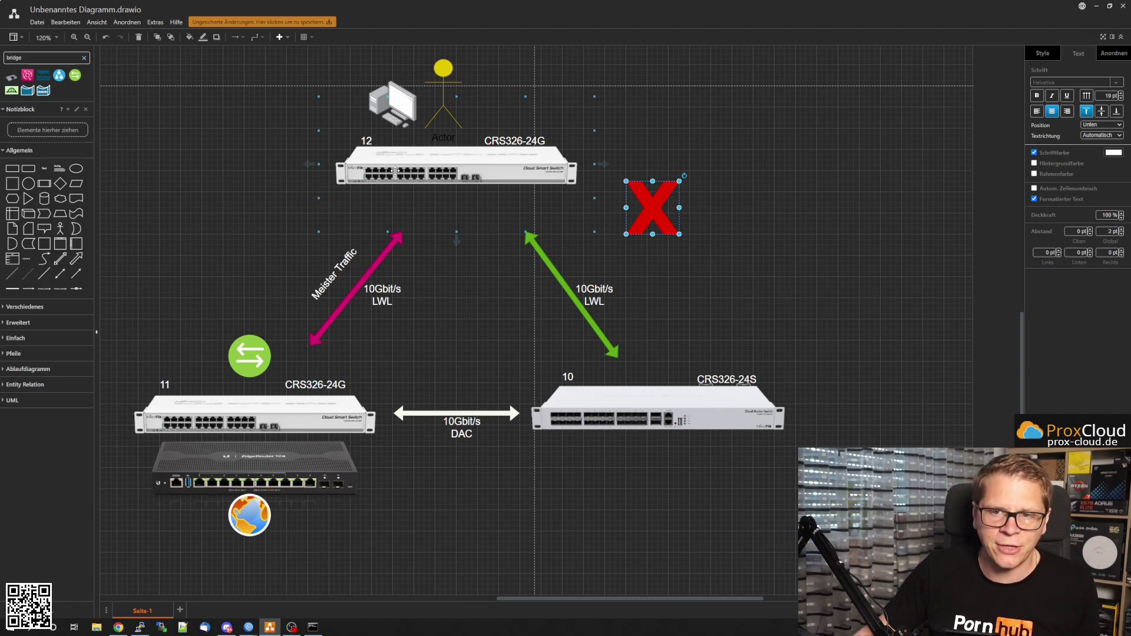
# Select the number labels 12, 10 and 11 of the three switches in turn
pyautogui.click(373, 142)
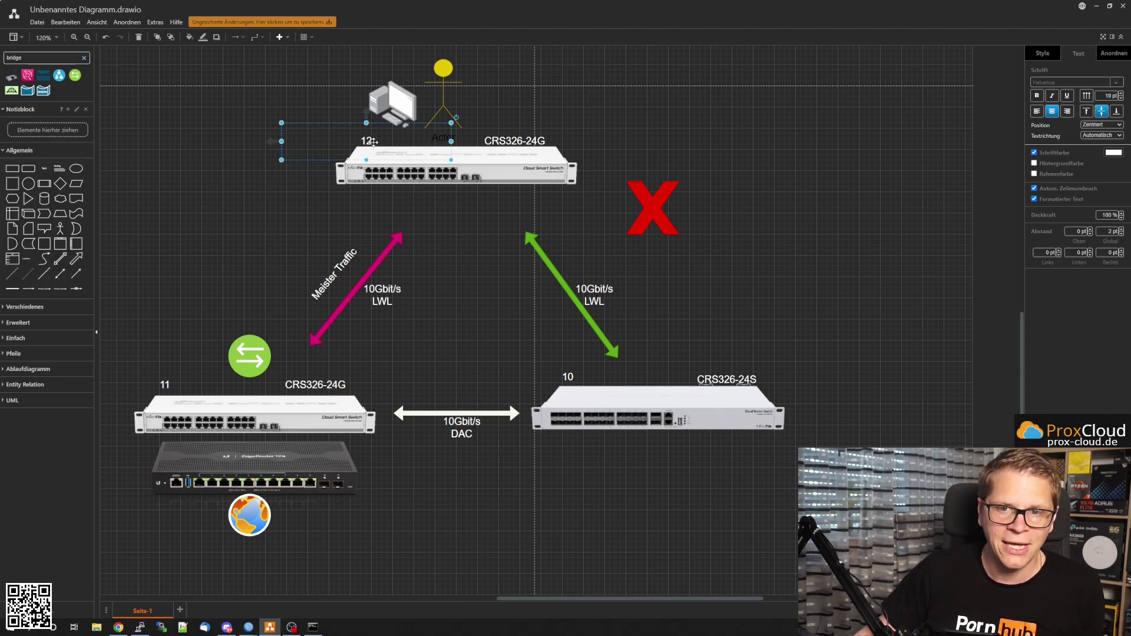
pyautogui.click(568, 378)
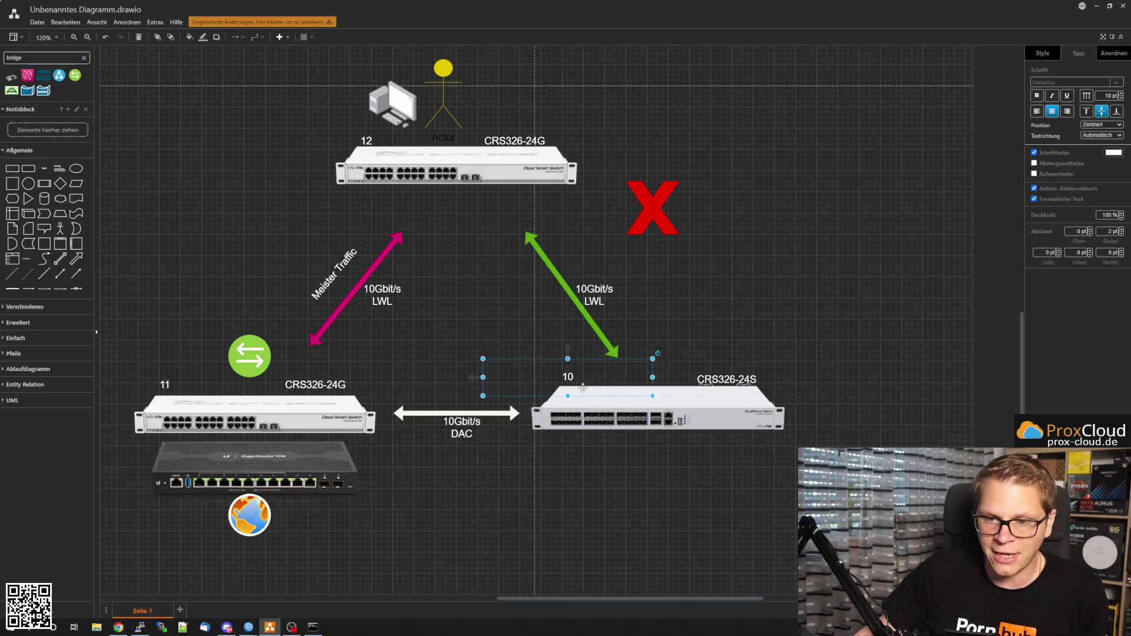
pyautogui.click(177, 394)
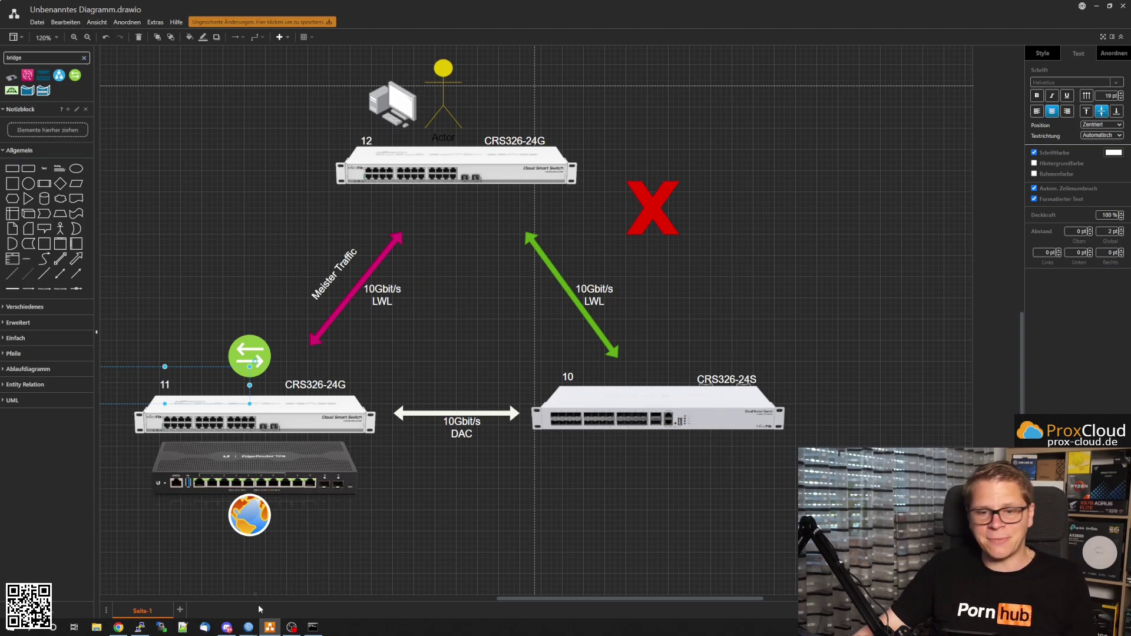
# Switch to the WinBox session for 192.168.0.12 and examine the SFP02-sw-mt-02-UpLink traffic in an enlarged view
pyautogui.moveTo(248, 630)
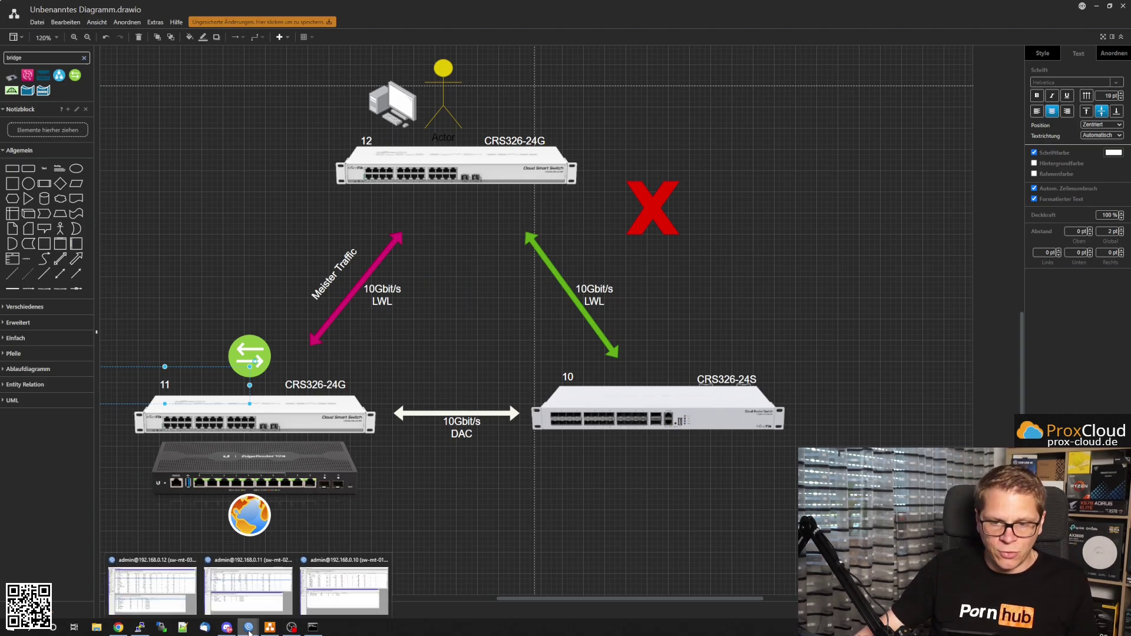
pyautogui.click(155, 585)
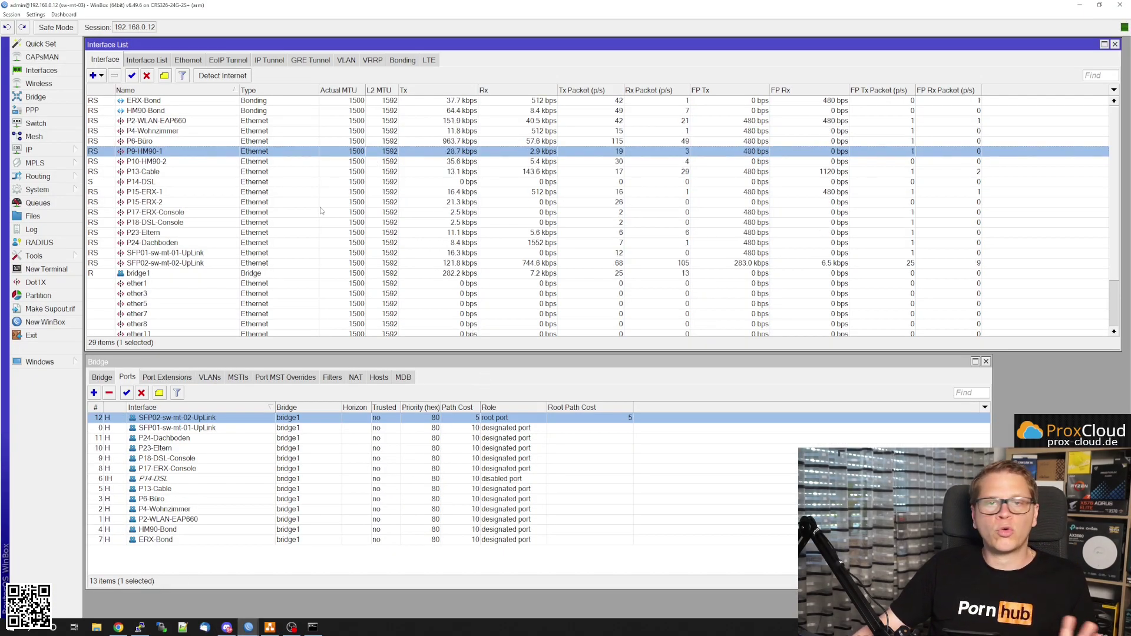
pyautogui.click(208, 264)
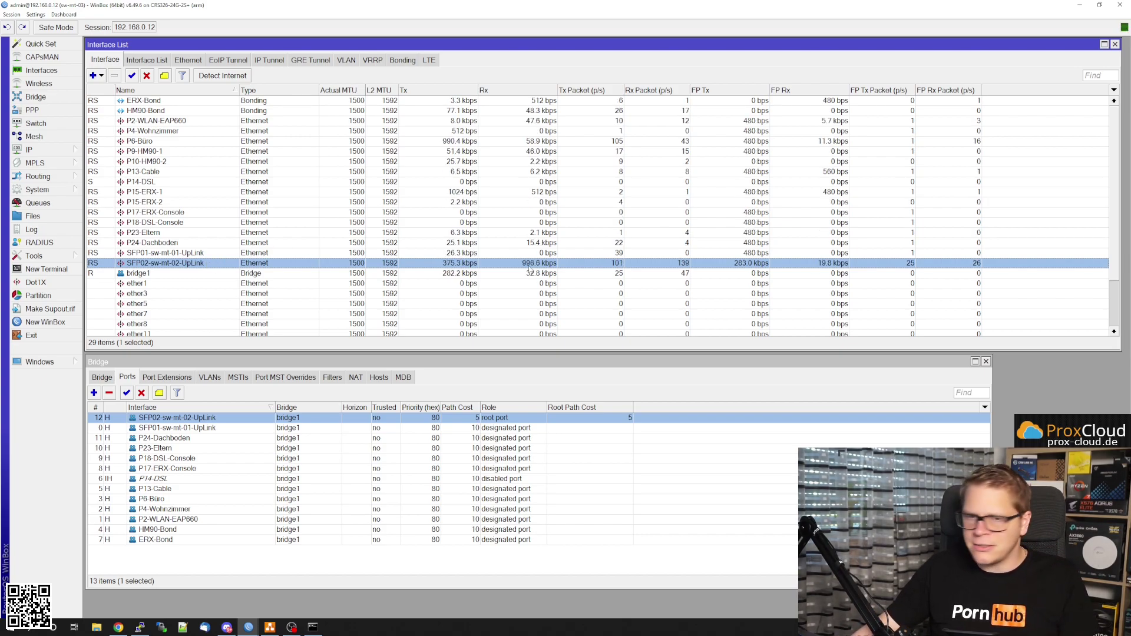
pyautogui.click(35, 14)
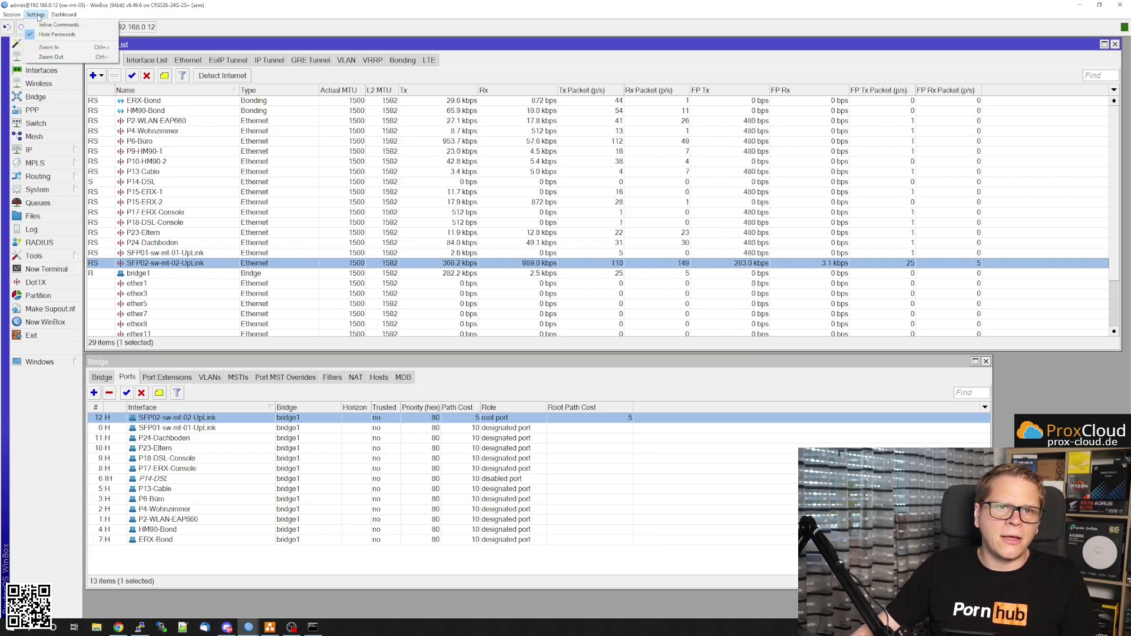
pyautogui.click(52, 47)
pyautogui.scroll(-3, 691, 316)
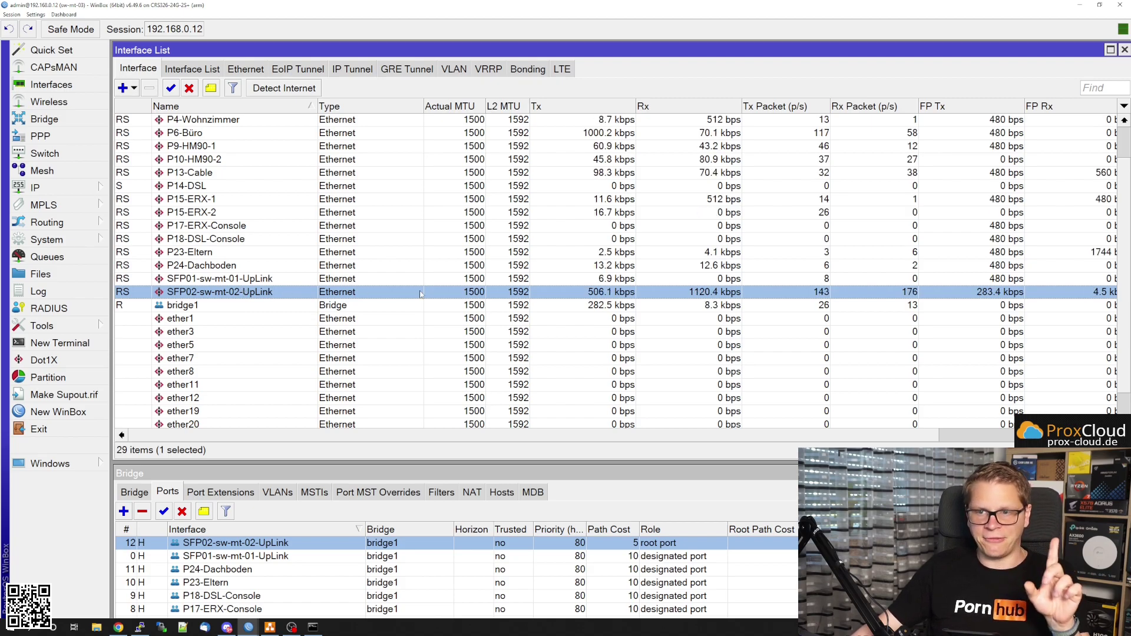
# Compare the links in the diagrams.net network diagram with the SFP01-sw-mt-01-UpLink traffic in the WinBox session for 192.168.0.12
pyautogui.click(272, 628)
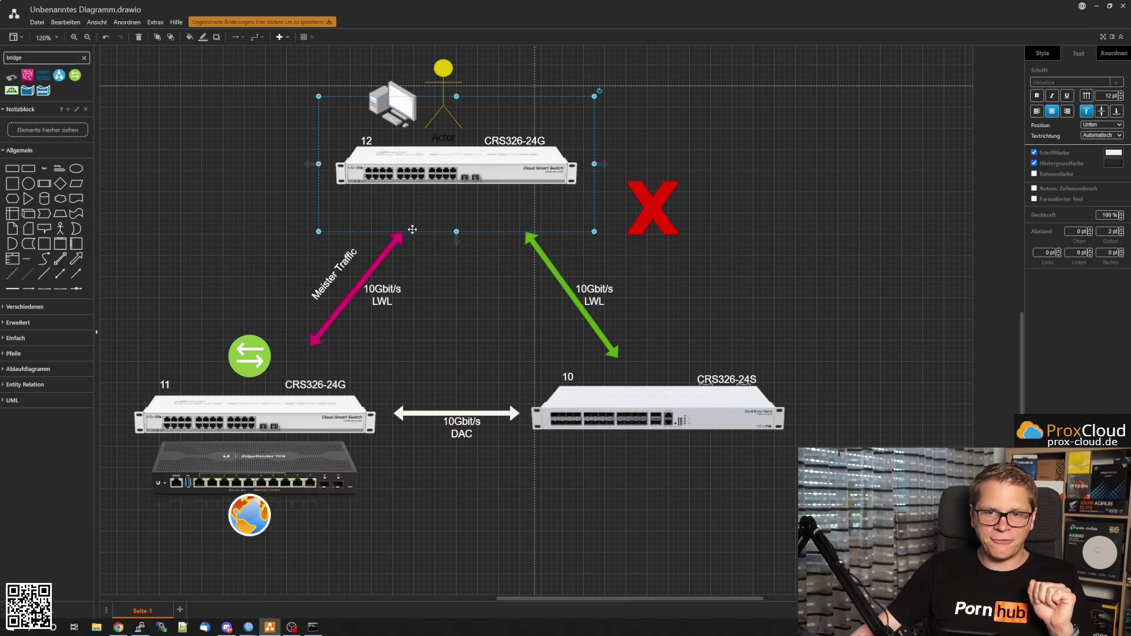
pyautogui.moveTo(249, 628)
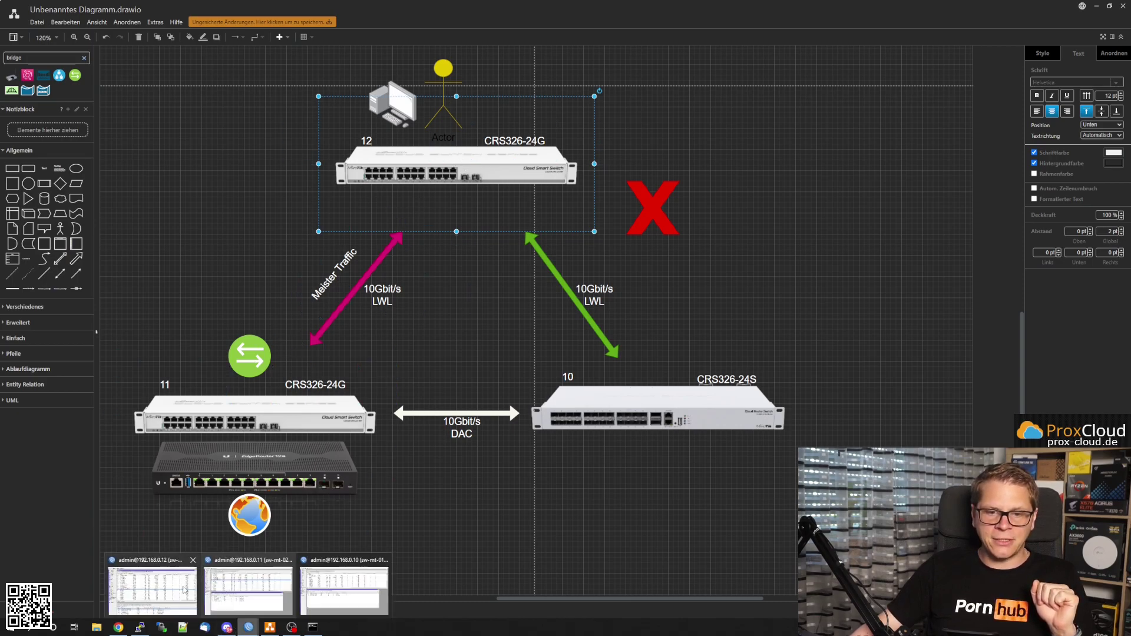
pyautogui.click(149, 589)
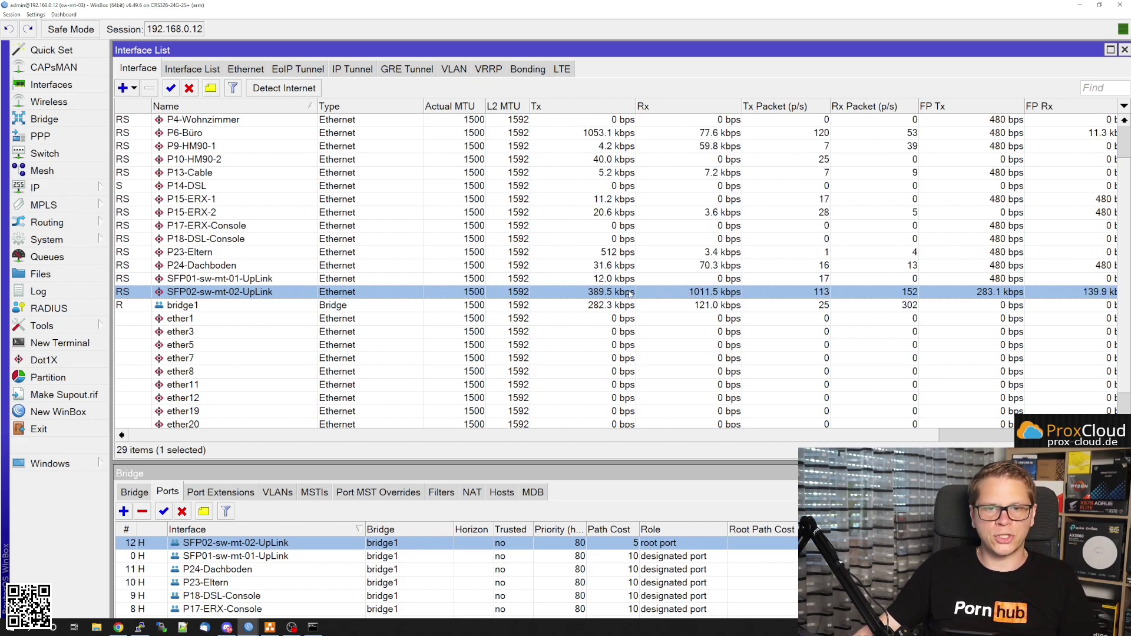
pyautogui.click(269, 280)
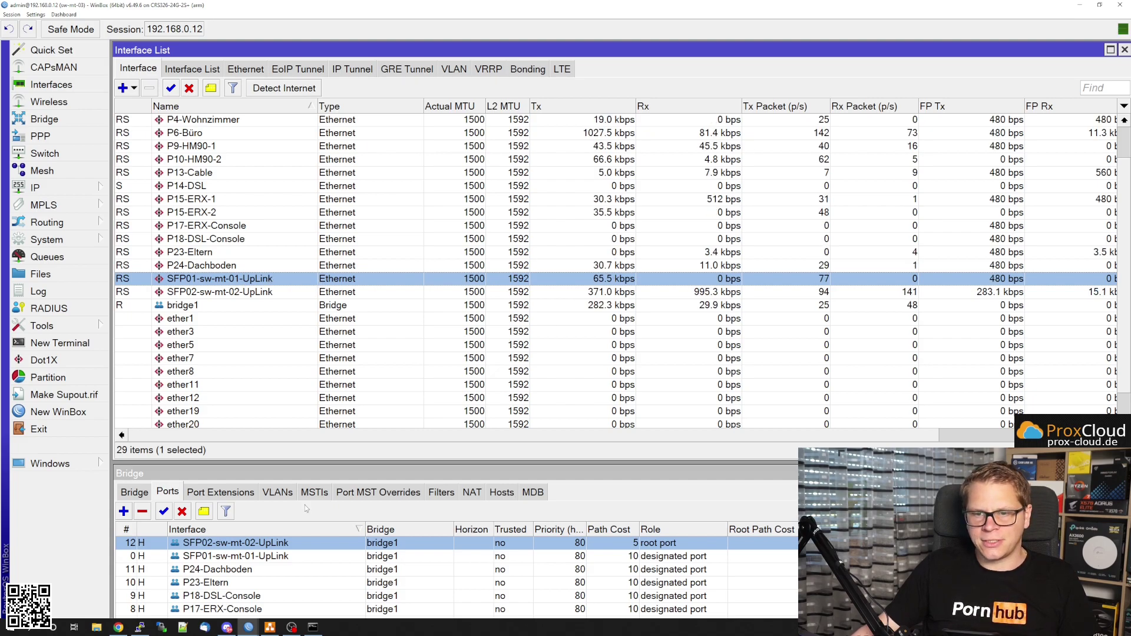
pyautogui.click(269, 627)
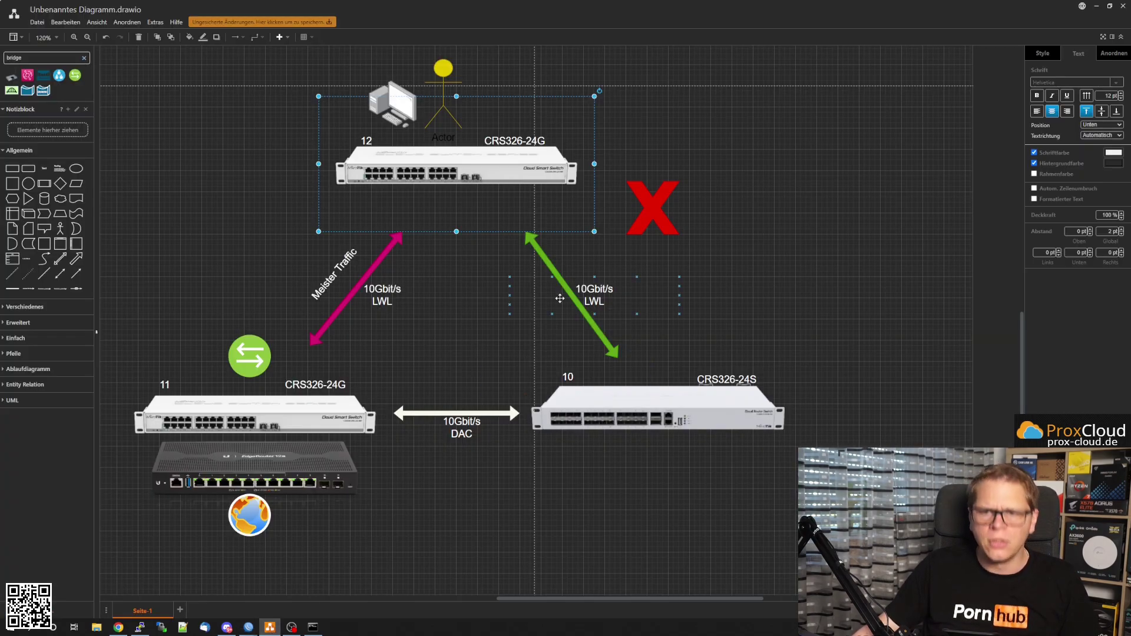
pyautogui.click(1099, 5)
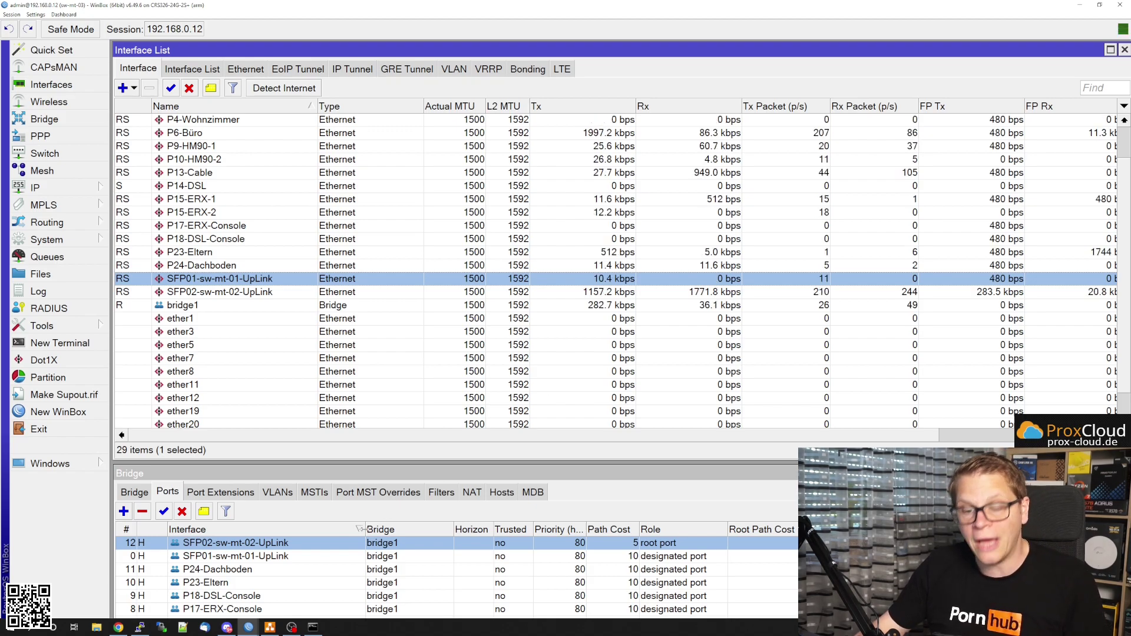
pyautogui.click(269, 627)
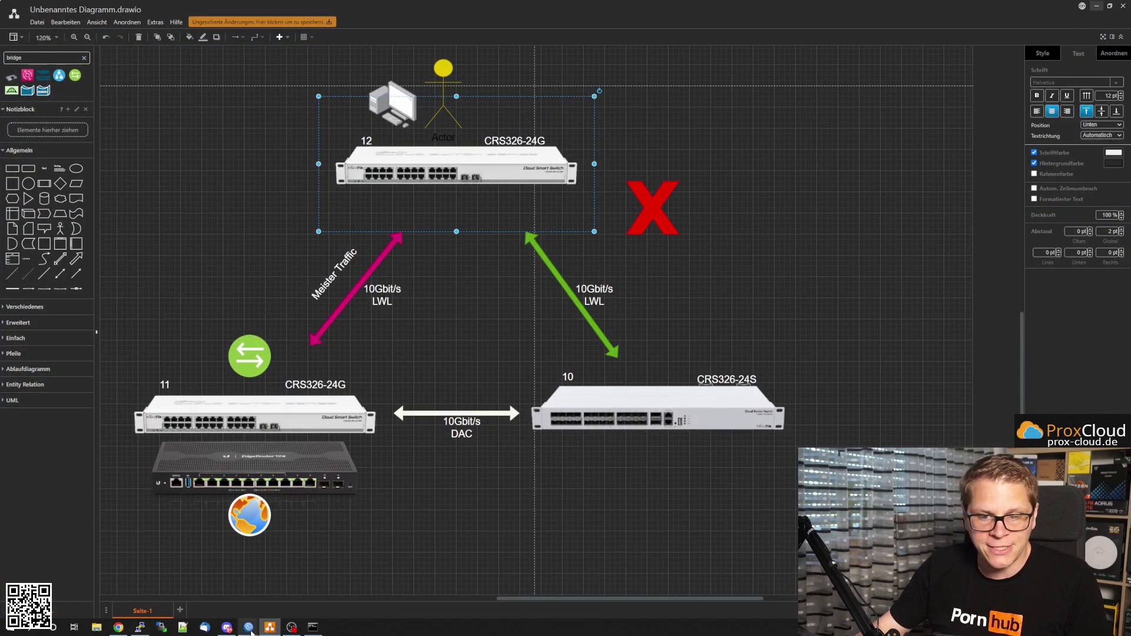
# Switch to the WinBox session for 192.168.0.10 and examine the bridge role and traffic of P01-SW-MK-03-UpLink in an enlarged view
pyautogui.moveTo(251, 631)
pyautogui.click(342, 591)
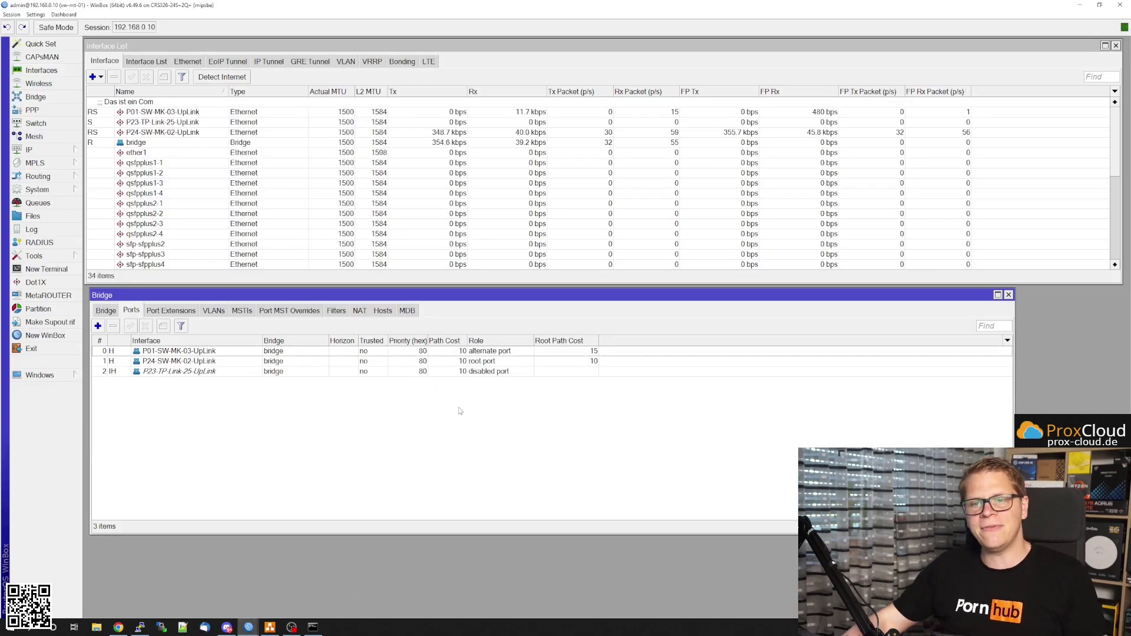
pyautogui.click(35, 15)
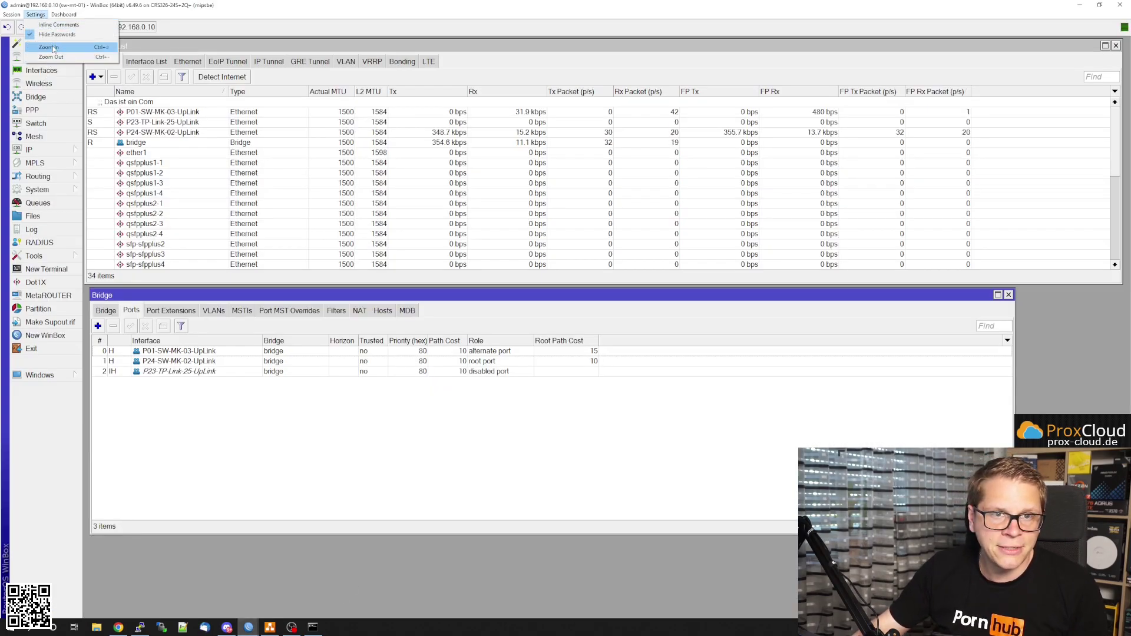
pyautogui.click(59, 49)
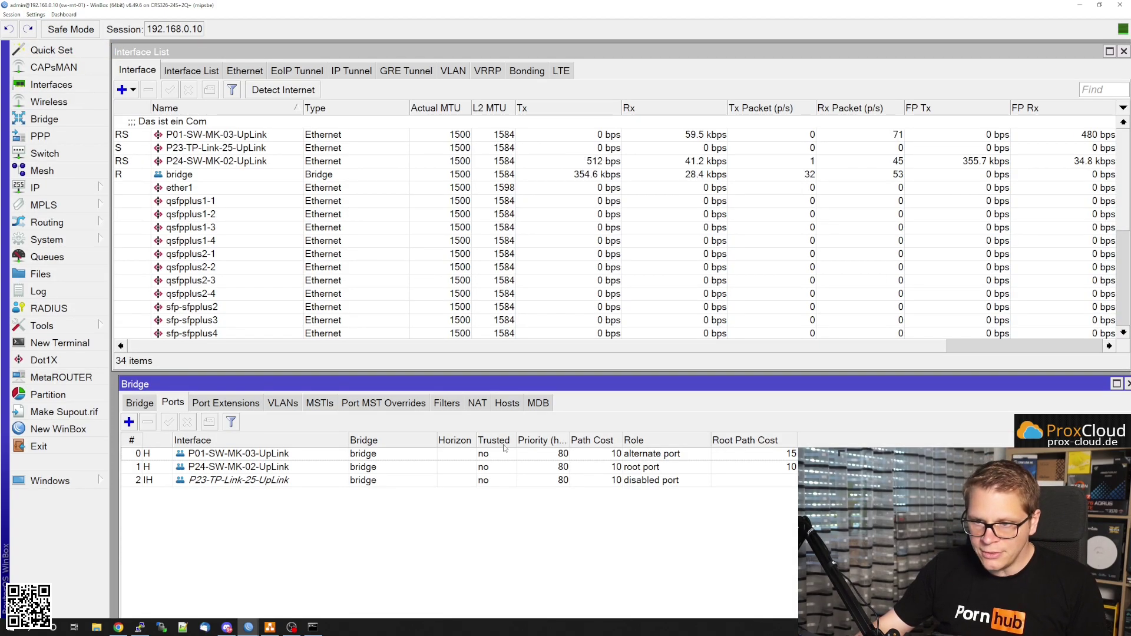
pyautogui.moveTo(717, 386); pyautogui.dragTo(704, 377)
pyautogui.click(252, 446)
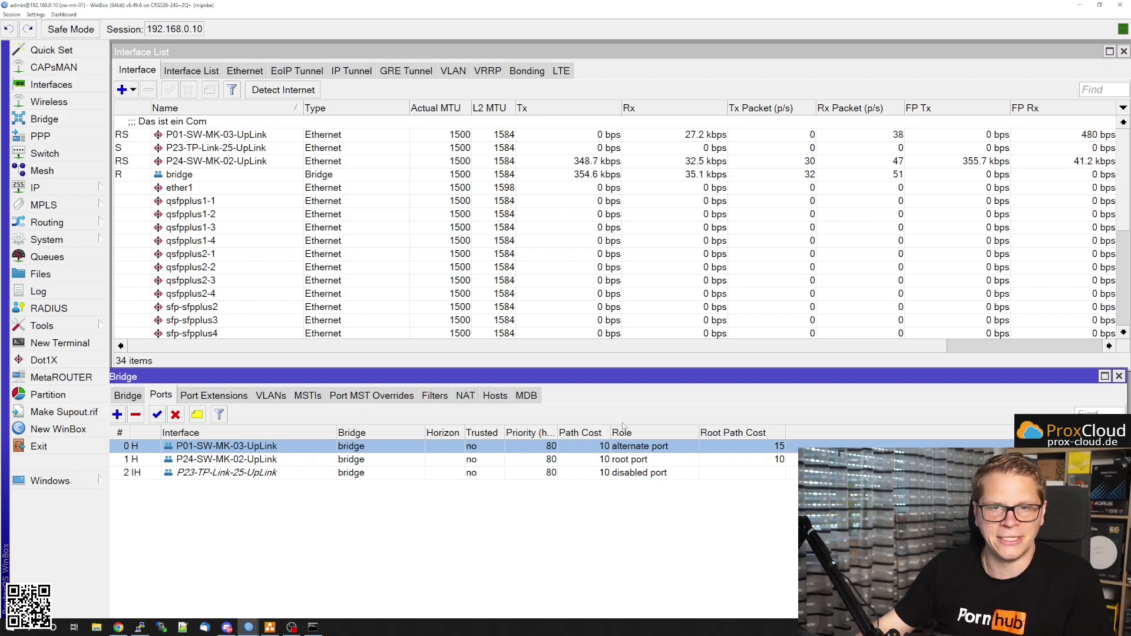
pyautogui.click(401, 135)
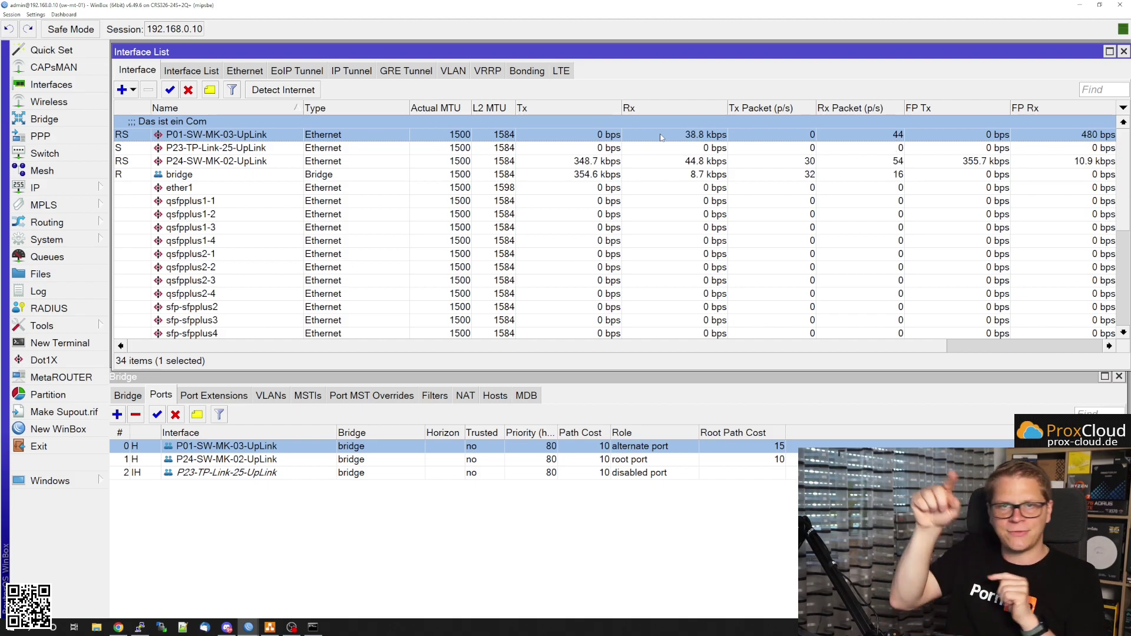
# Switch to the diagrams.net diagram and move the red X onto the green link's lower end near switch 10
pyautogui.click(270, 628)
pyautogui.moveTo(653, 209); pyautogui.dragTo(626, 351)
pyautogui.click(820, 294)
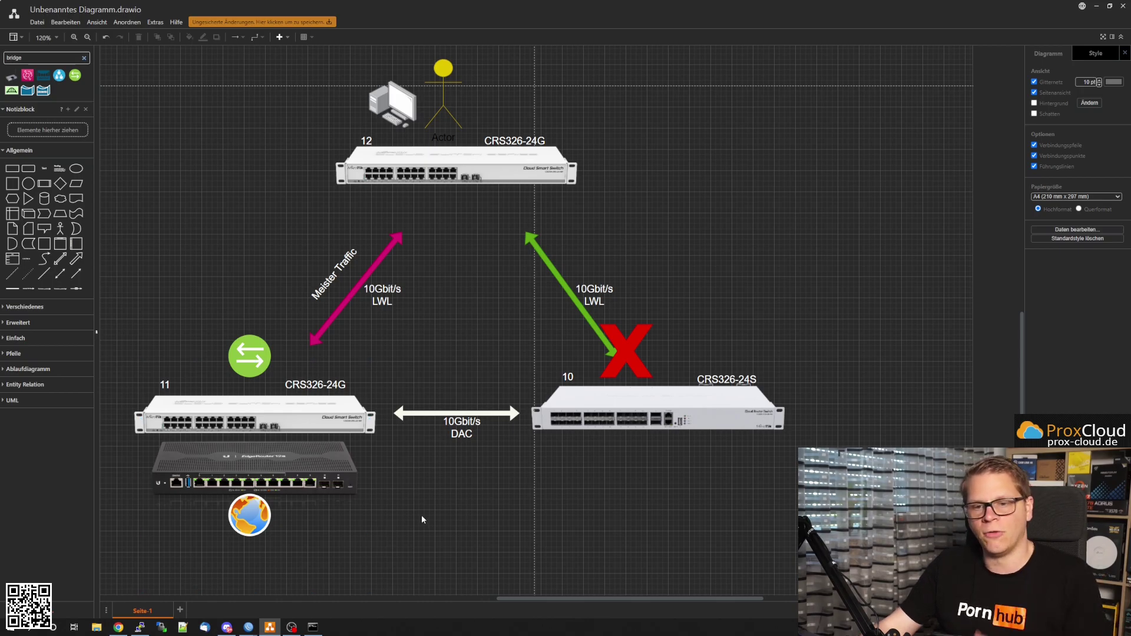
# Switch to the WinBox session for 192.168.0.12 and restart the continuous ping to 192.168.20.254 in the Command Prompt
pyautogui.moveTo(248, 627)
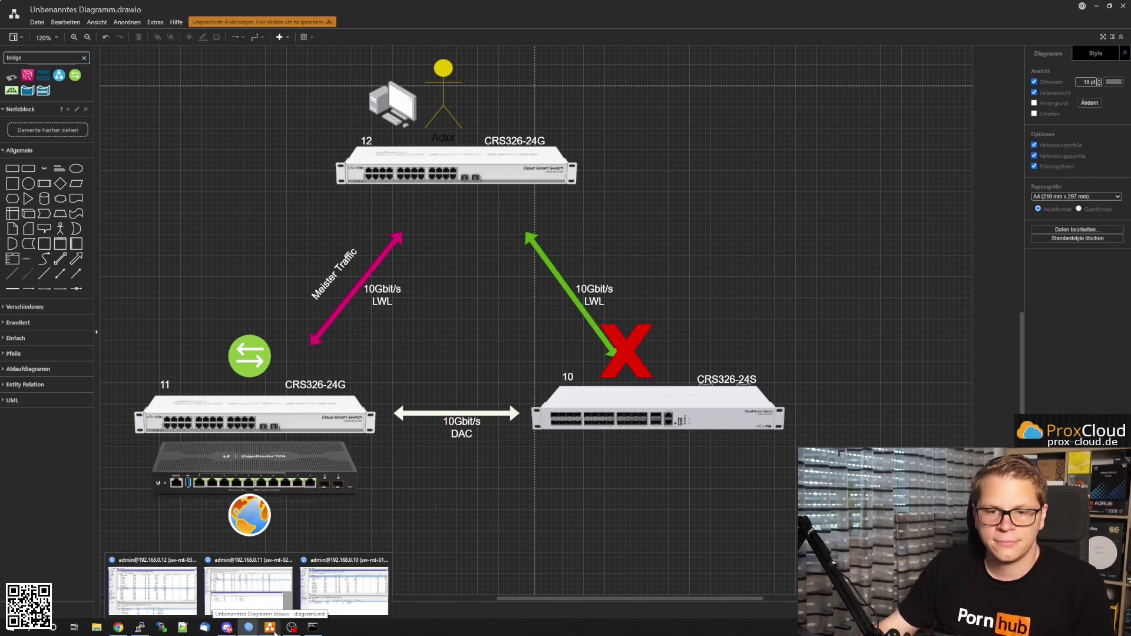
pyautogui.click(153, 583)
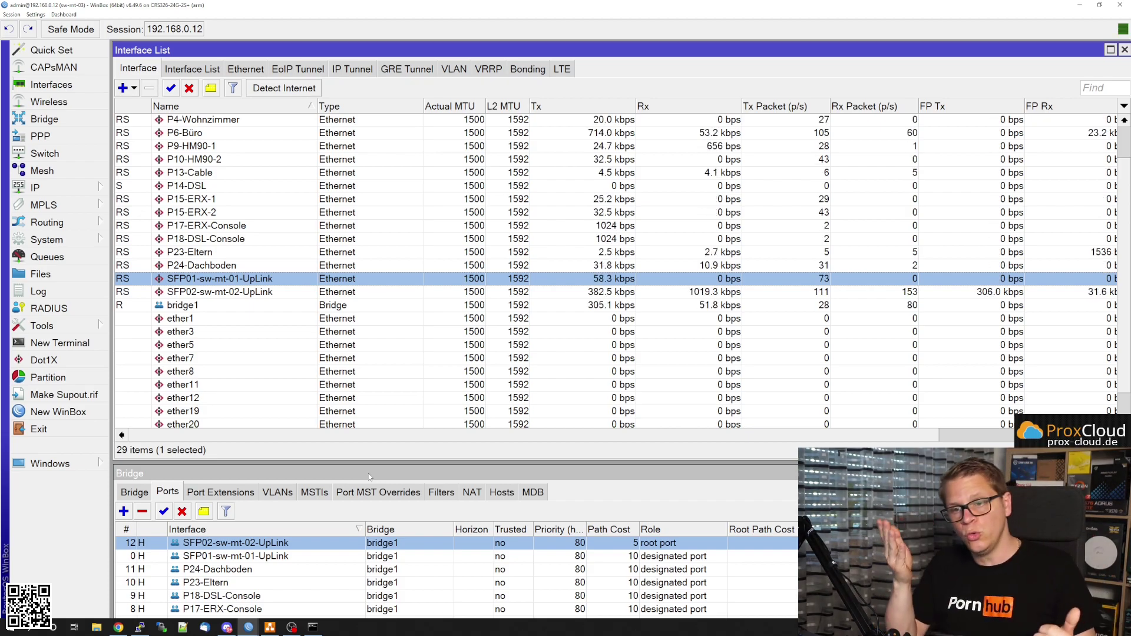
pyautogui.click(313, 627)
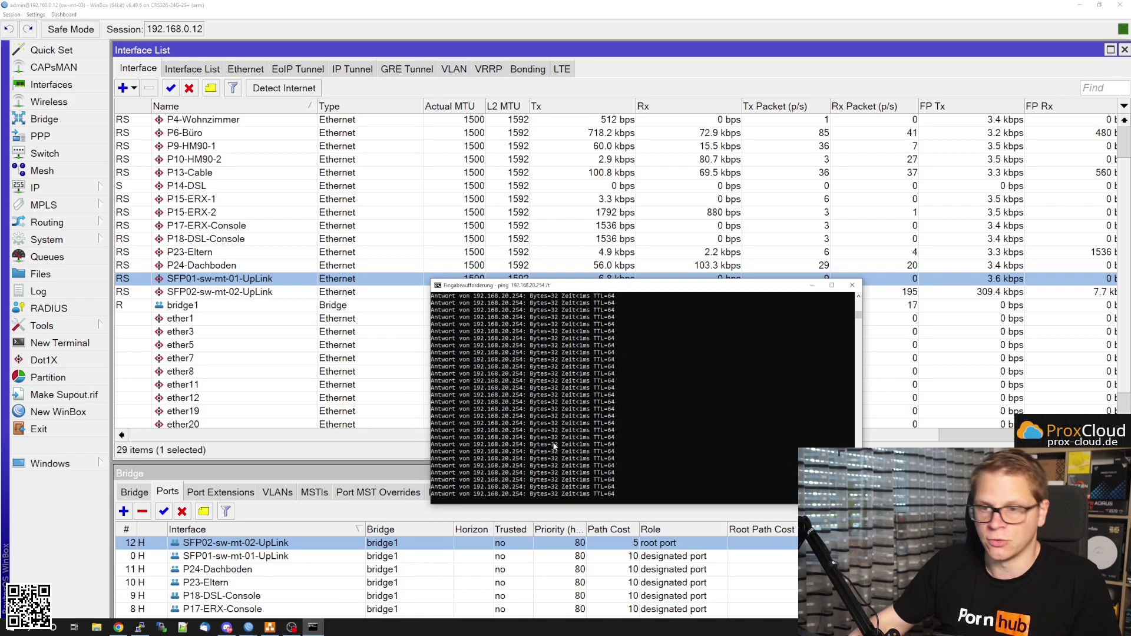
pyautogui.hotkey('ctrl', 'c')
pyautogui.press('Up')
pyautogui.press('Return')
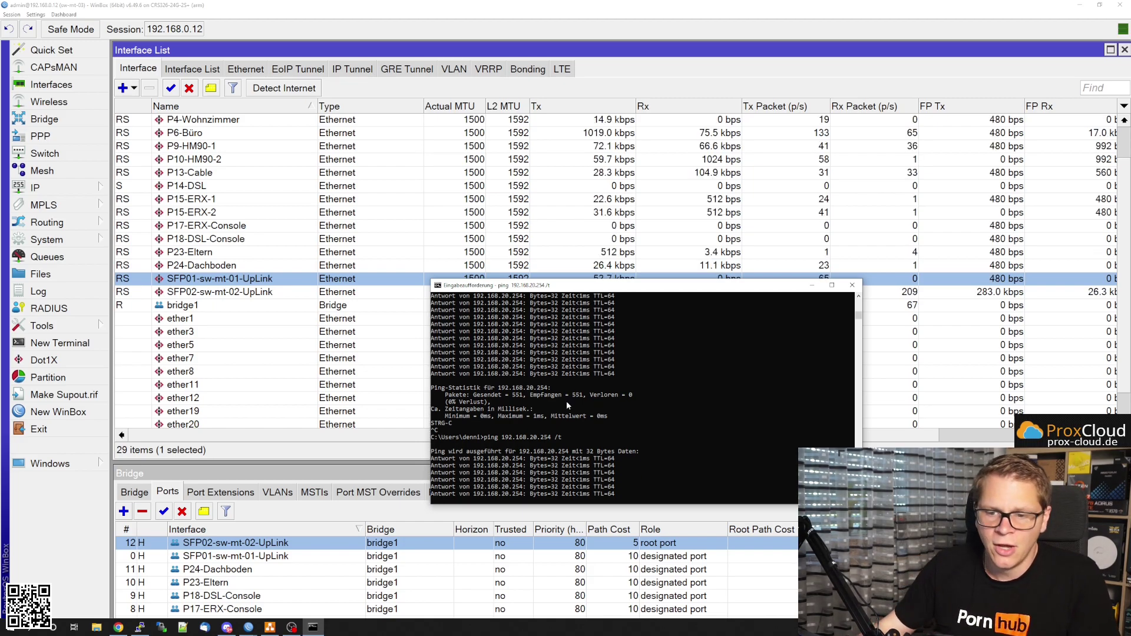
# Set the STP path cost of bridge port SFP02-sw-mt-02-UpLink to 50 and check that uplink's traffic in the interface list
pyautogui.click(380, 475)
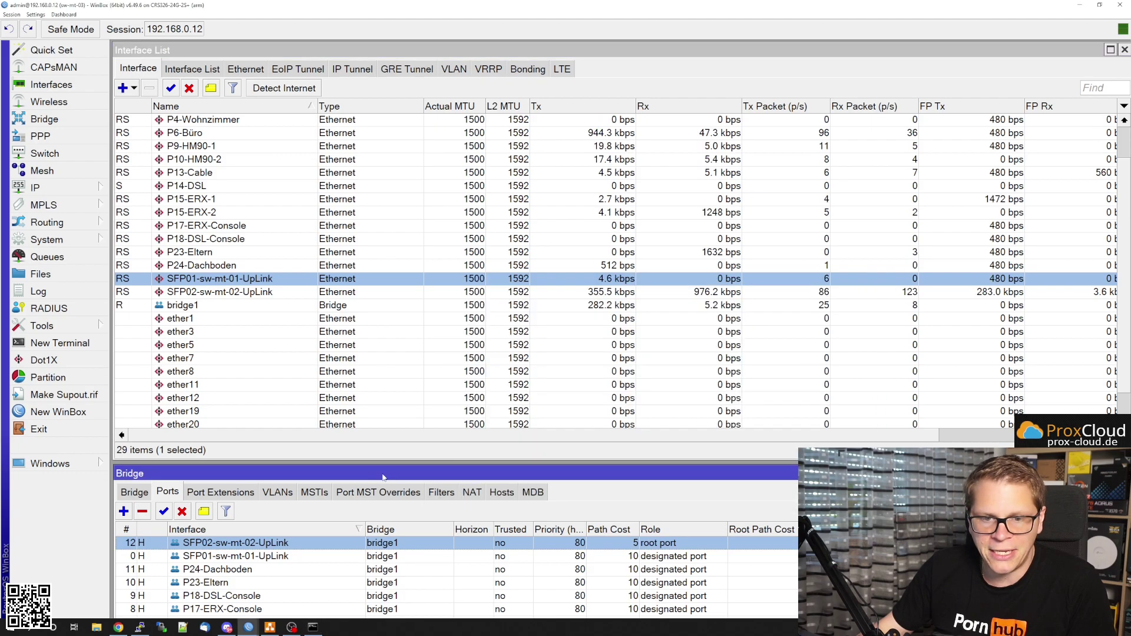
pyautogui.doubleClick(533, 541)
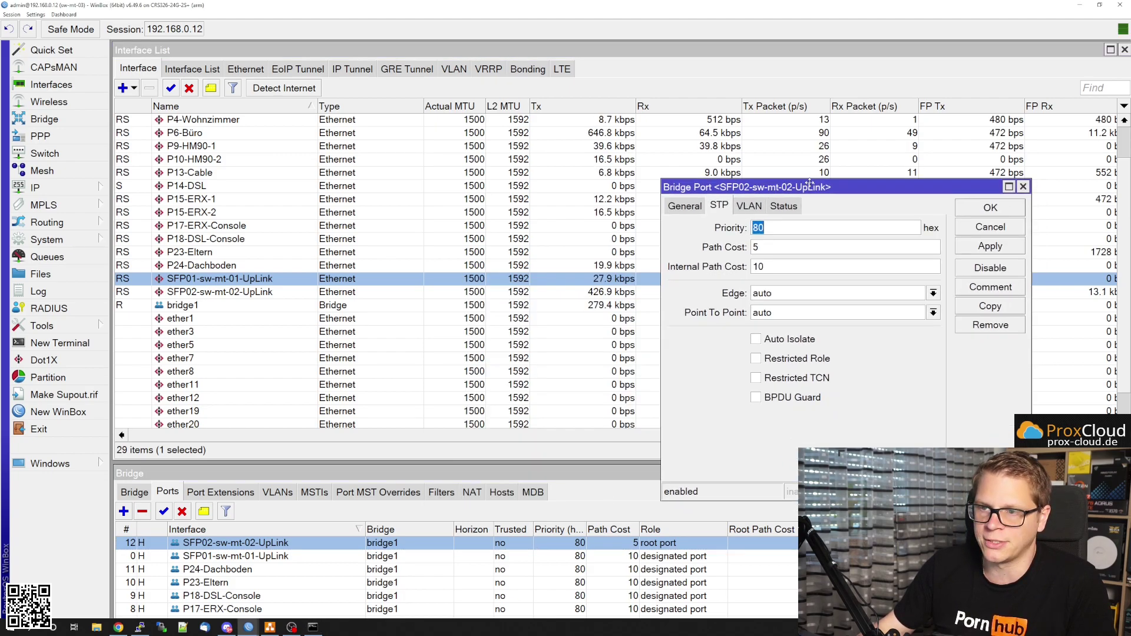
pyautogui.moveTo(823, 188); pyautogui.dragTo(620, 144)
pyautogui.press('Tab')
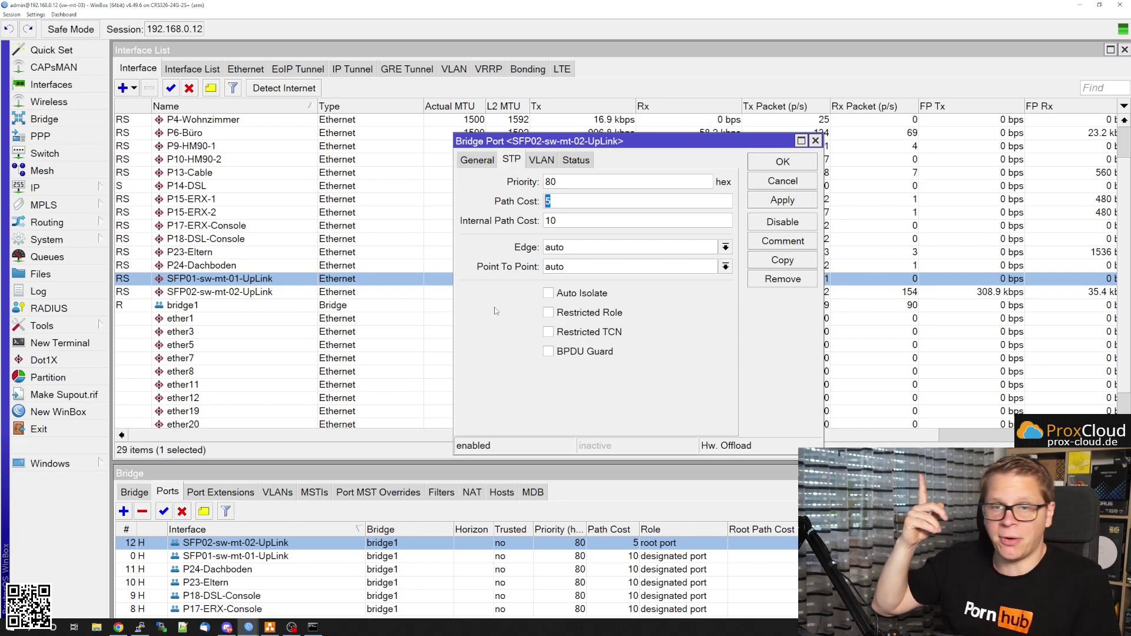
pyautogui.write('50')
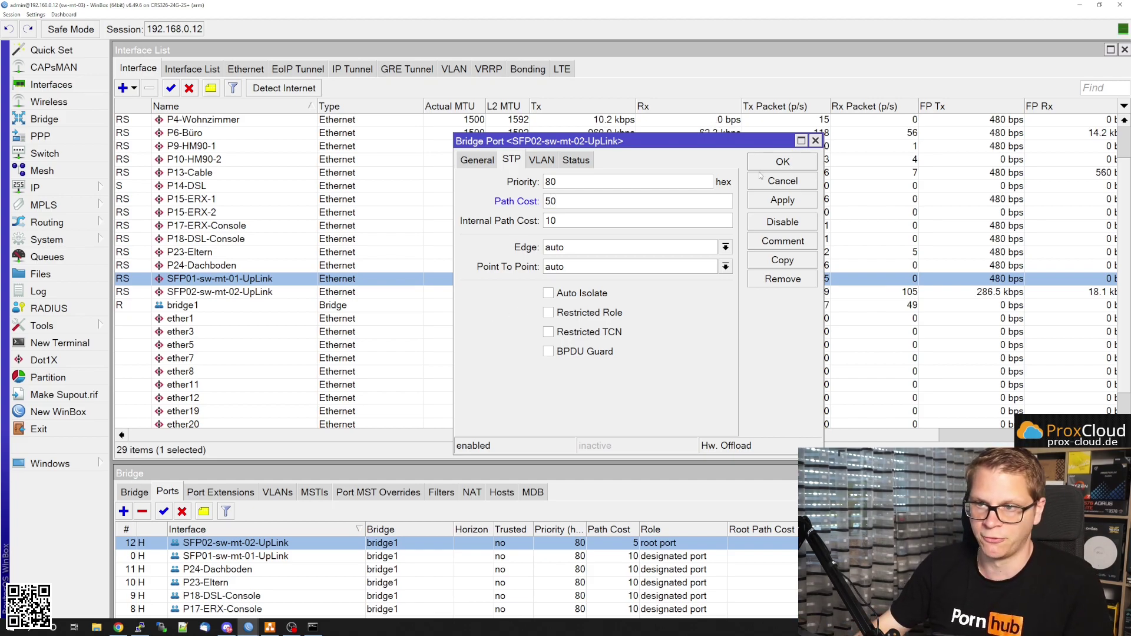
pyautogui.click(783, 162)
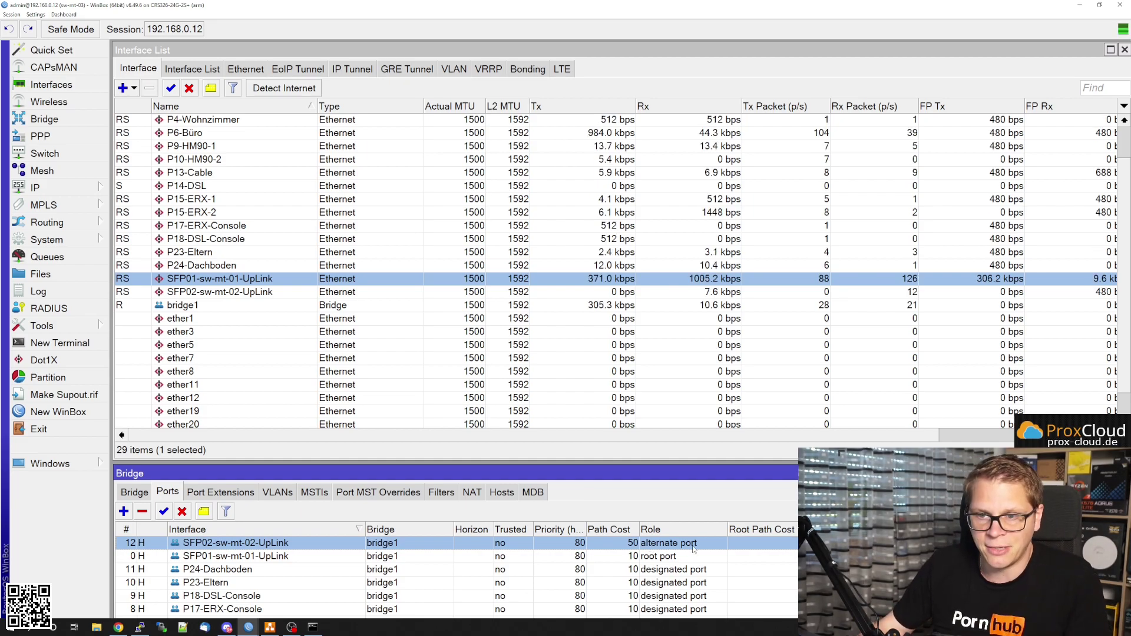
pyautogui.click(572, 294)
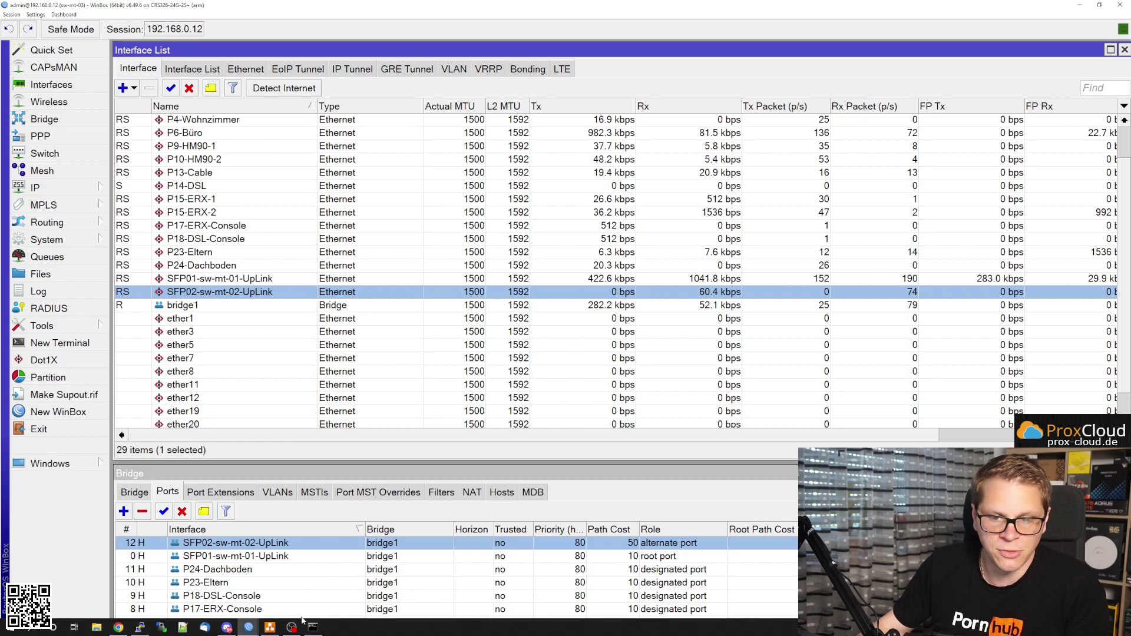
# Switch to the diagrams.net diagram and move the red X onto the magenta link's upper end near switch 12
pyautogui.click(269, 627)
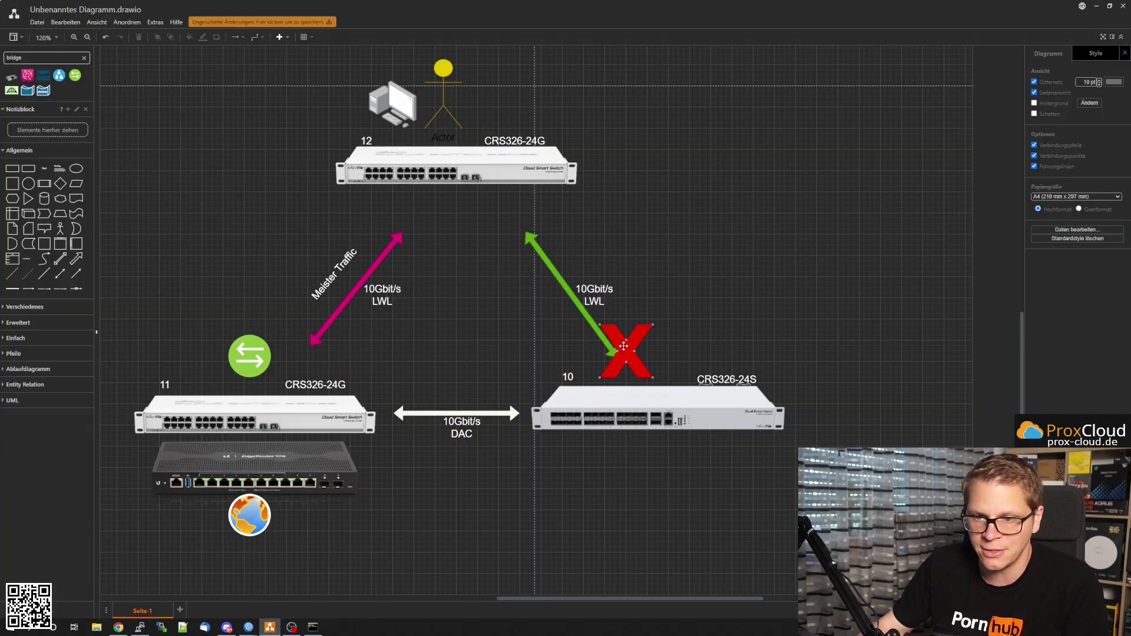
pyautogui.moveTo(620, 345); pyautogui.dragTo(398, 224)
pyautogui.click(729, 214)
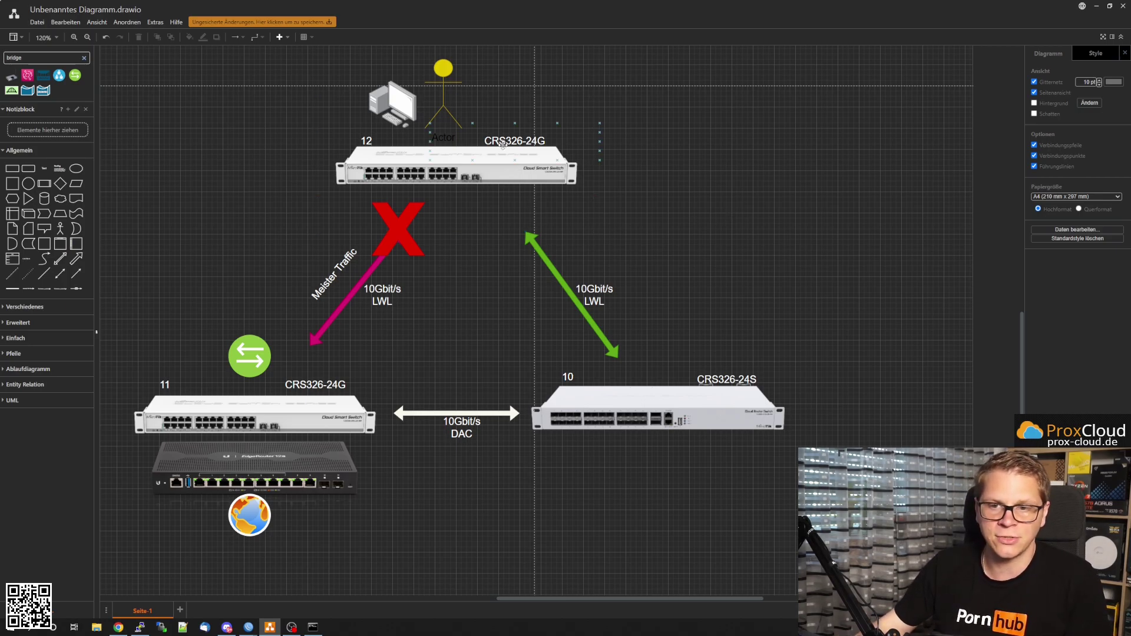
# Switch to the Command Prompt, review the replies, and restart the continuous ping to 192.168.20.254
pyautogui.click(312, 627)
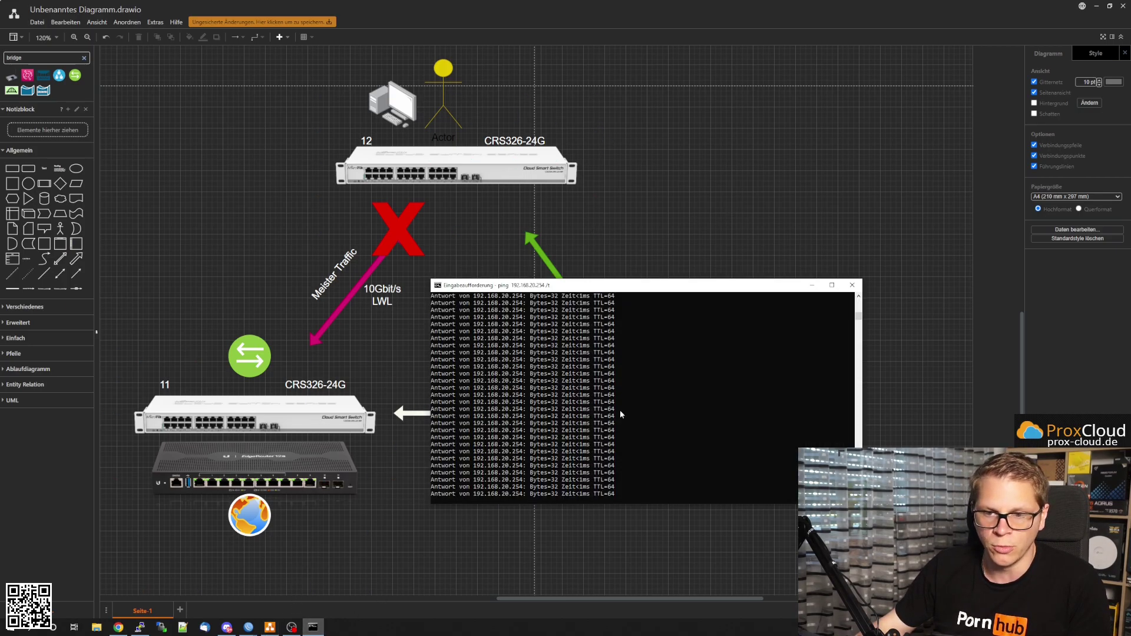
pyautogui.scroll(-2, 671, 423)
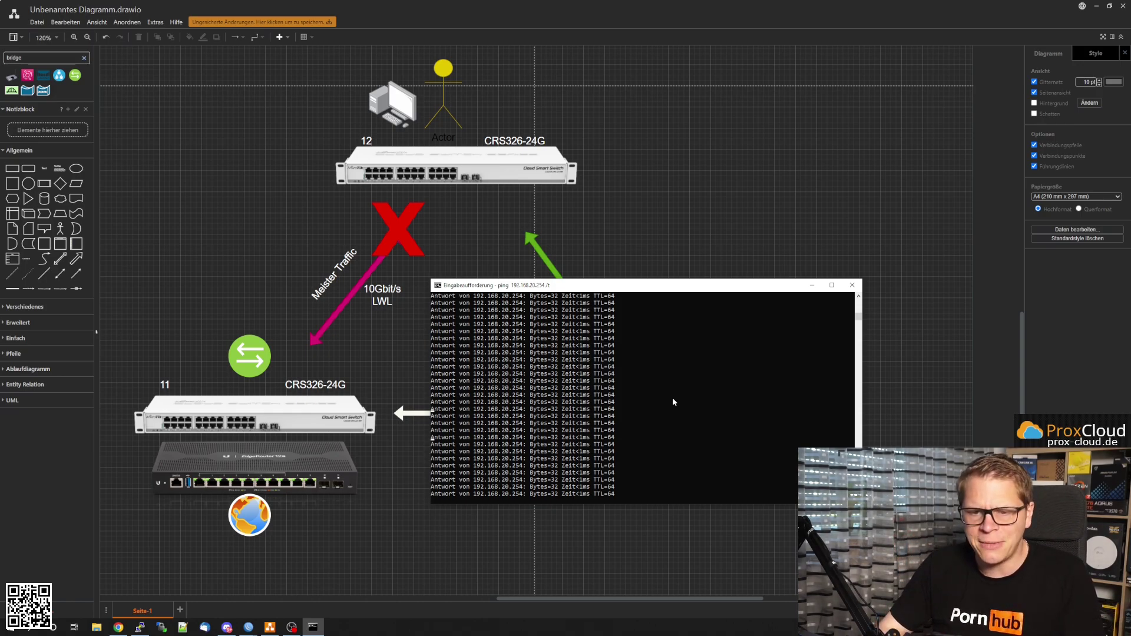
pyautogui.hotkey('ctrl', 'c')
pyautogui.press('Return')
pyautogui.press('Return')
pyautogui.press('Return')
pyautogui.press('Up')
pyautogui.press('Return')
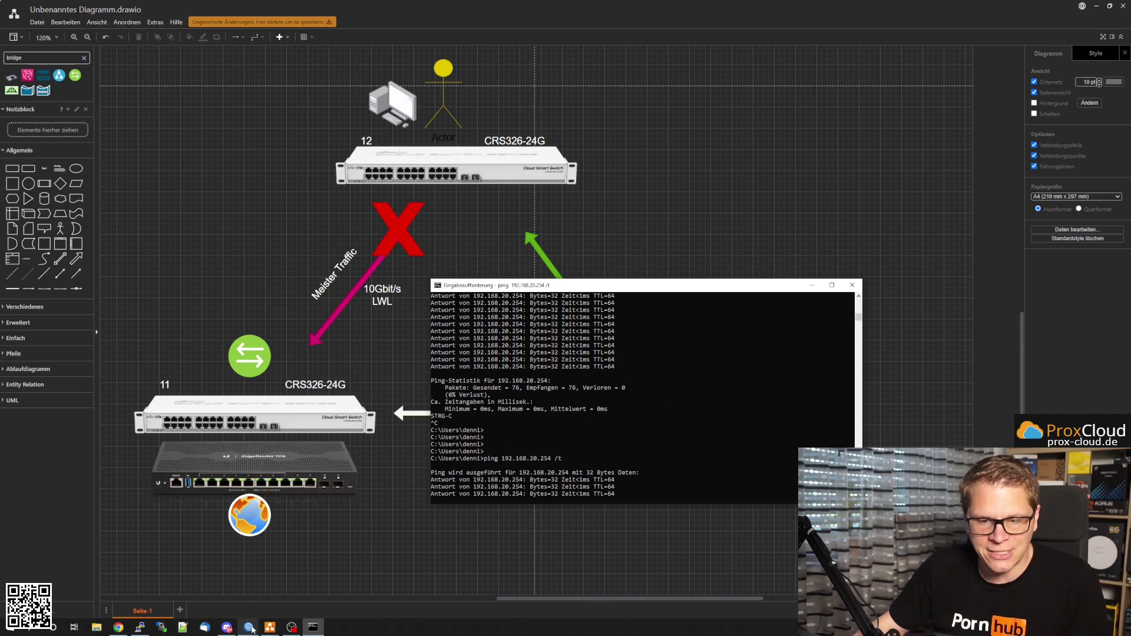
# In the WinBox session for 192.168.0.12, set the path cost of bridge port SFP02-sw-mt-02-UpLink to 5 and check the running ping
pyautogui.moveTo(248, 627)
pyautogui.click(169, 589)
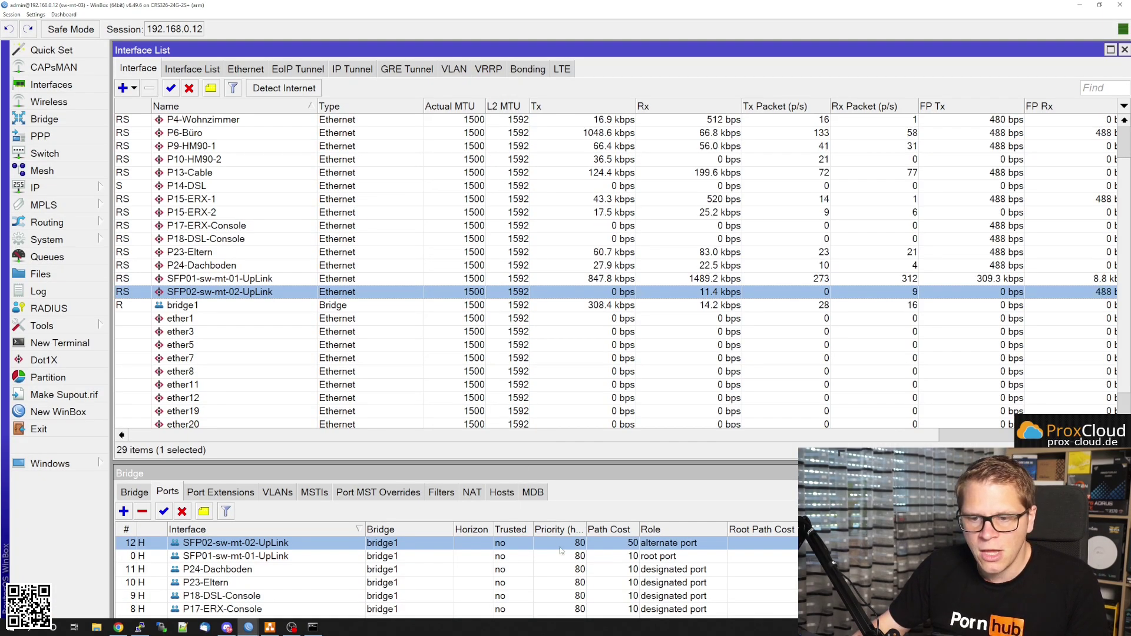
pyautogui.doubleClick(562, 545)
pyautogui.click(593, 201)
pyautogui.press('BackSpace')
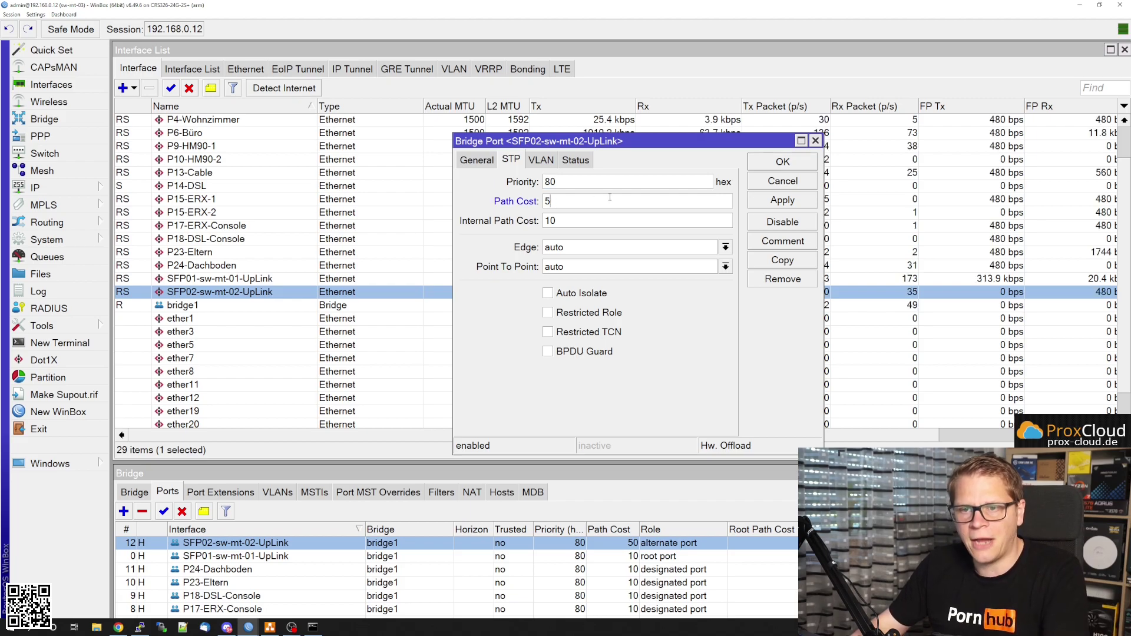
pyautogui.click(767, 164)
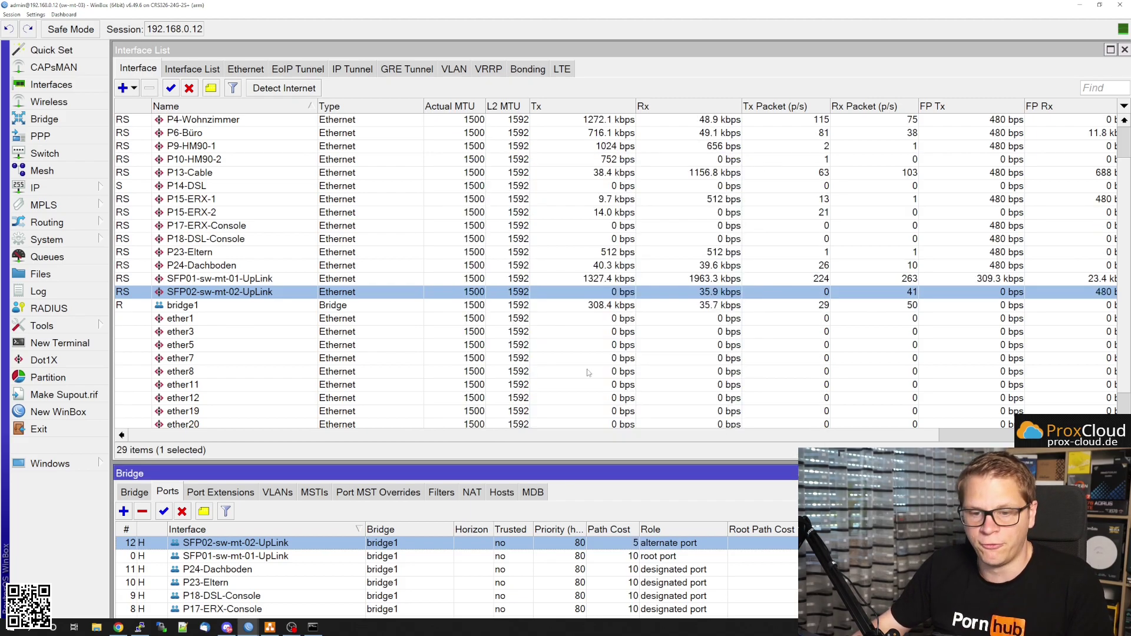
pyautogui.click(312, 626)
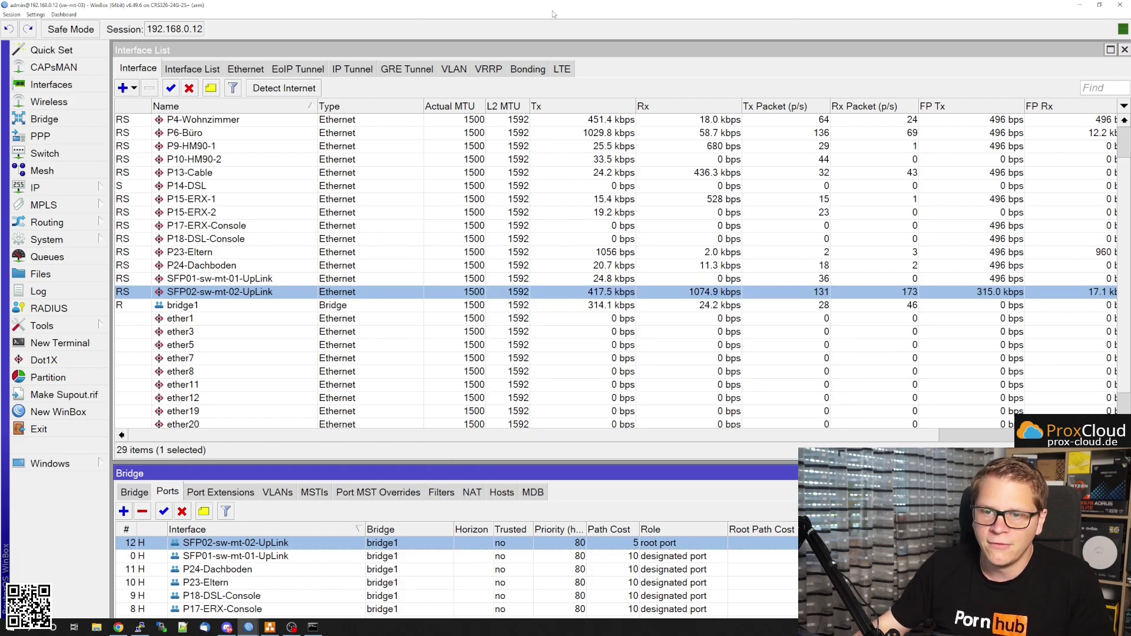
pyautogui.hotkey('alt', 'Tab')
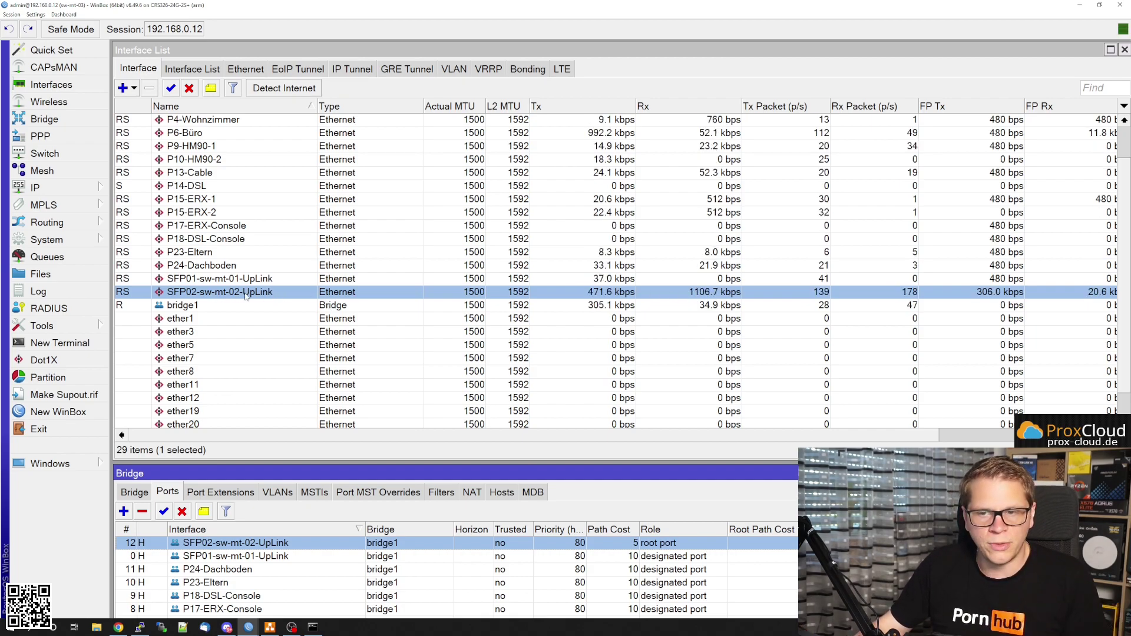
# Examine the SFP01-sw-mt-01-UpLink traffic, then compare port roles in the sessions for 192.168.0.11 and 192.168.0.10 against the diagram
pyautogui.click(709, 281)
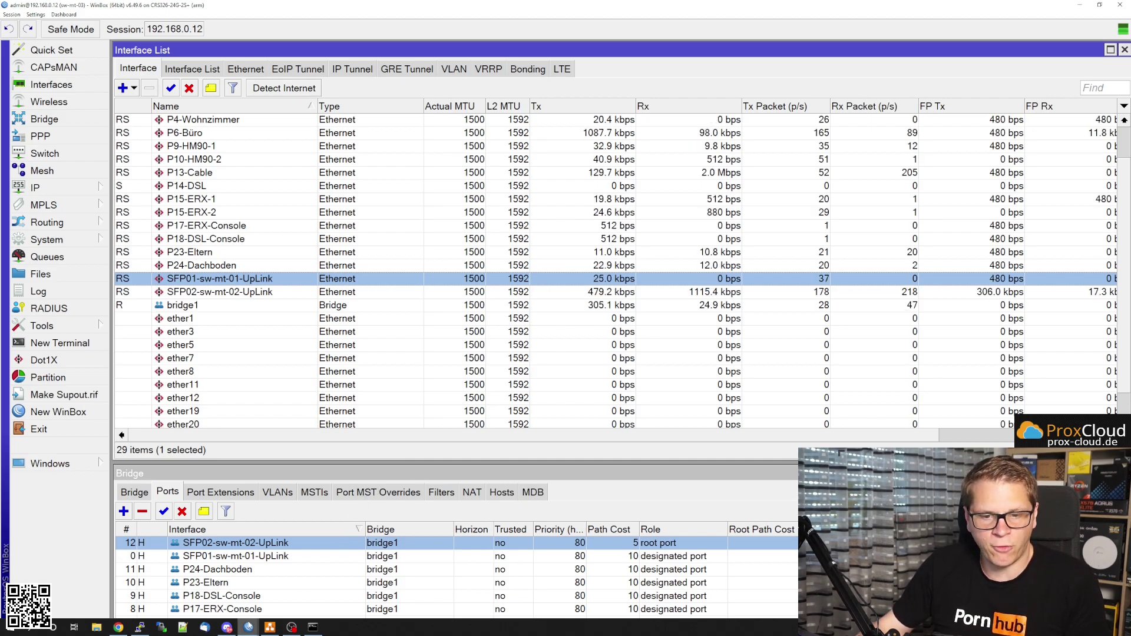
pyautogui.moveTo(248, 627)
pyautogui.click(247, 589)
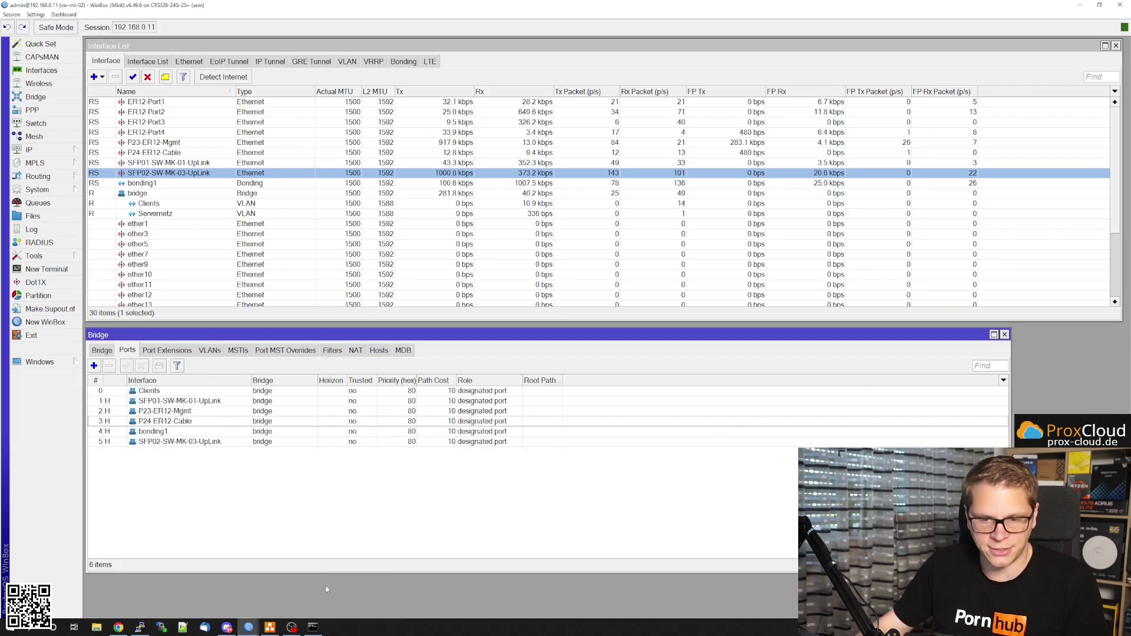
pyautogui.click(270, 627)
pyautogui.click(696, 403)
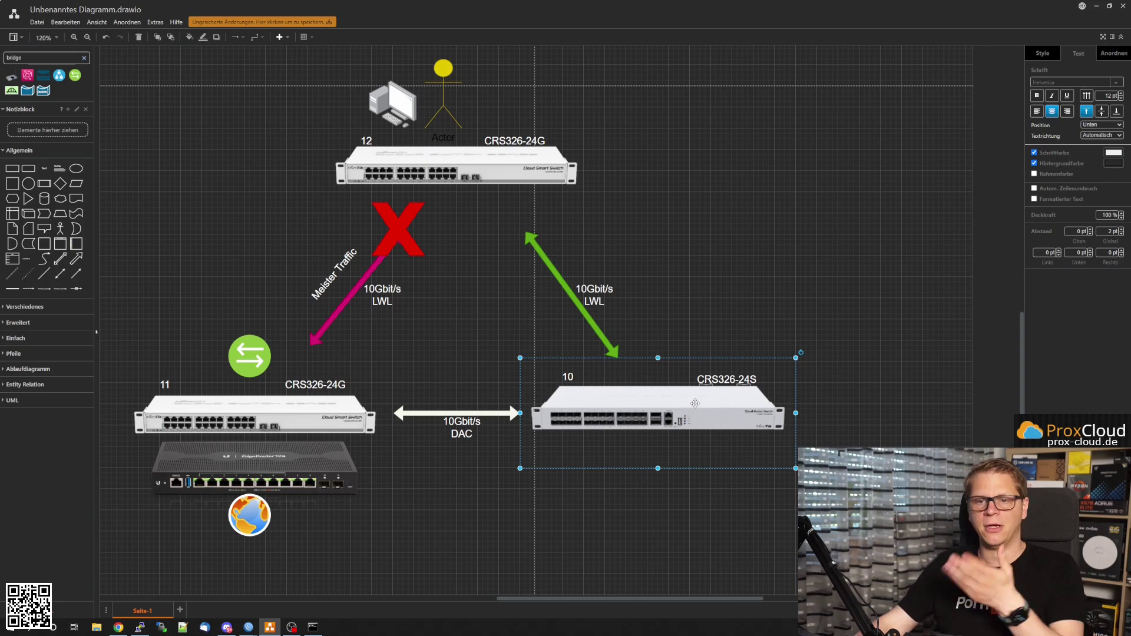
pyautogui.moveTo(246, 629)
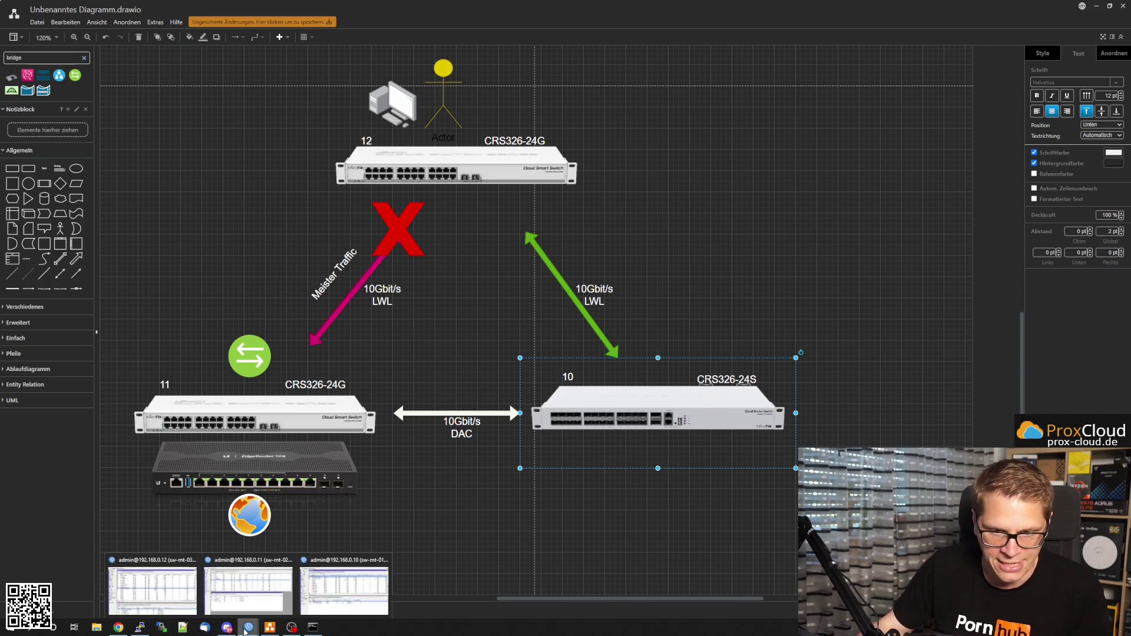
pyautogui.click(344, 586)
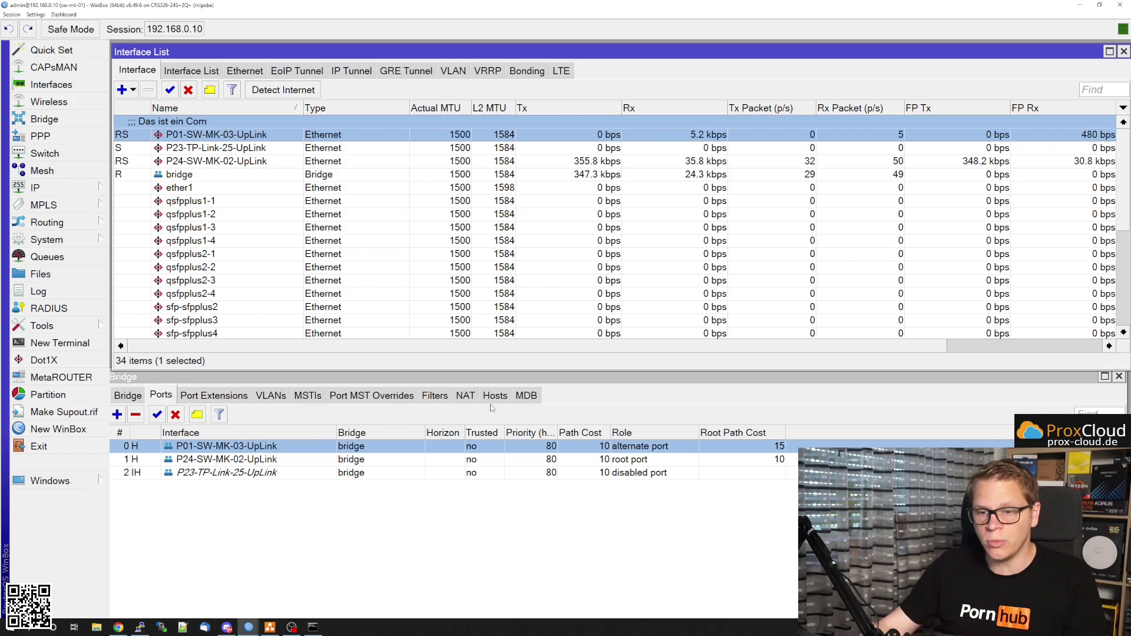
# In the WinBox session for 192.168.0.12, set the path cost of SFP02-sw-mt-02-UpLink to 50 and check the ping replies
pyautogui.moveTo(271, 625)
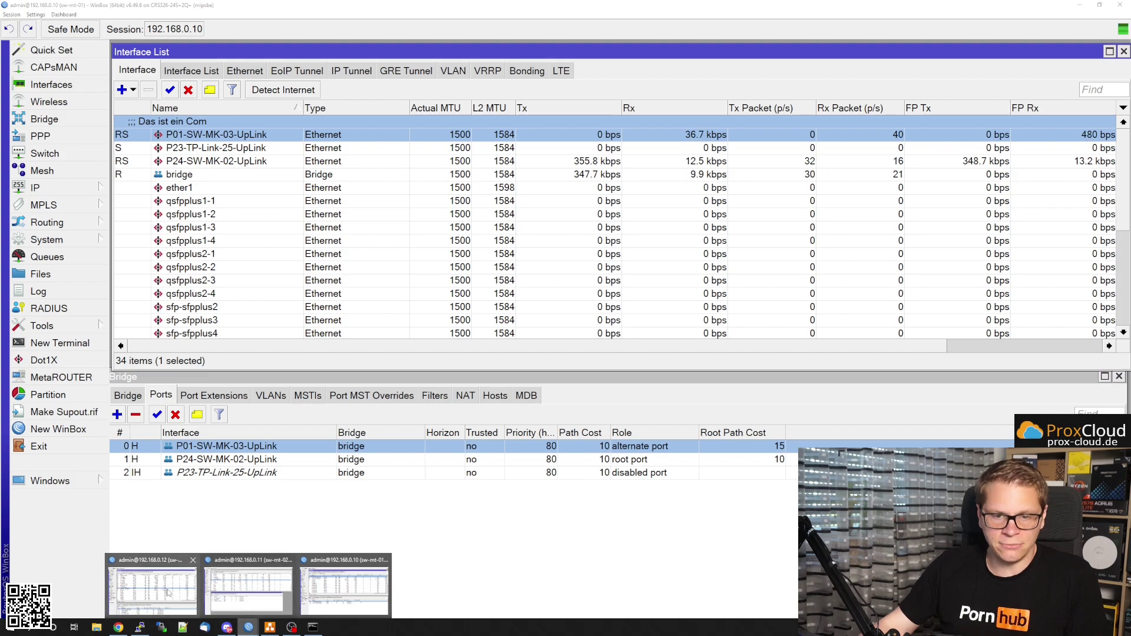
pyautogui.click(154, 586)
pyautogui.doubleClick(500, 544)
pyautogui.click(576, 201)
pyautogui.write('0')
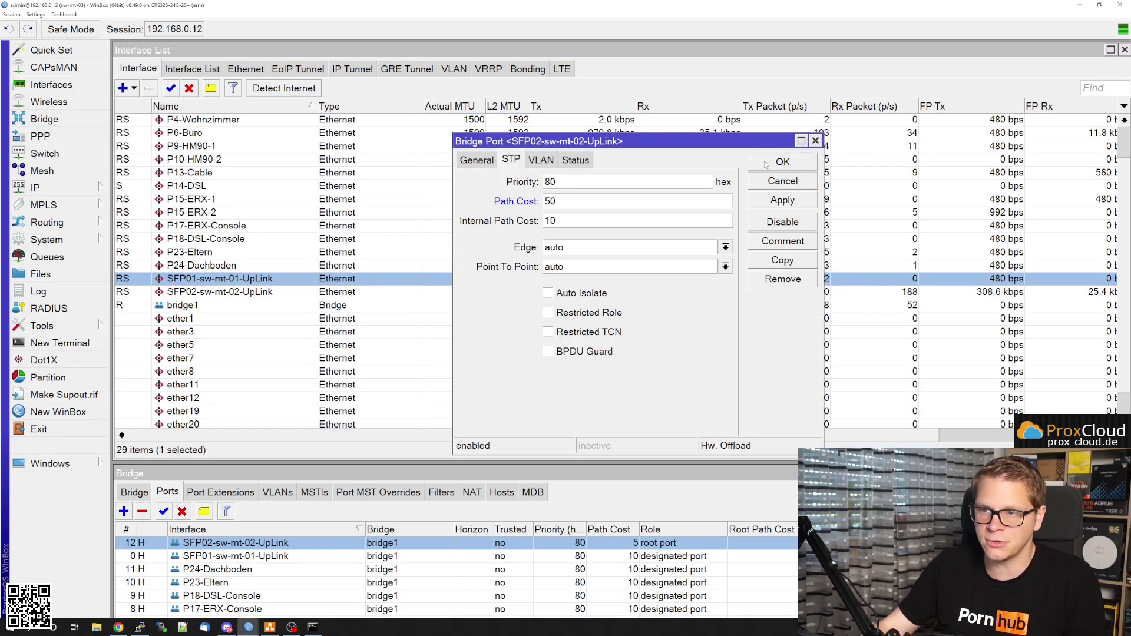
pyautogui.click(766, 165)
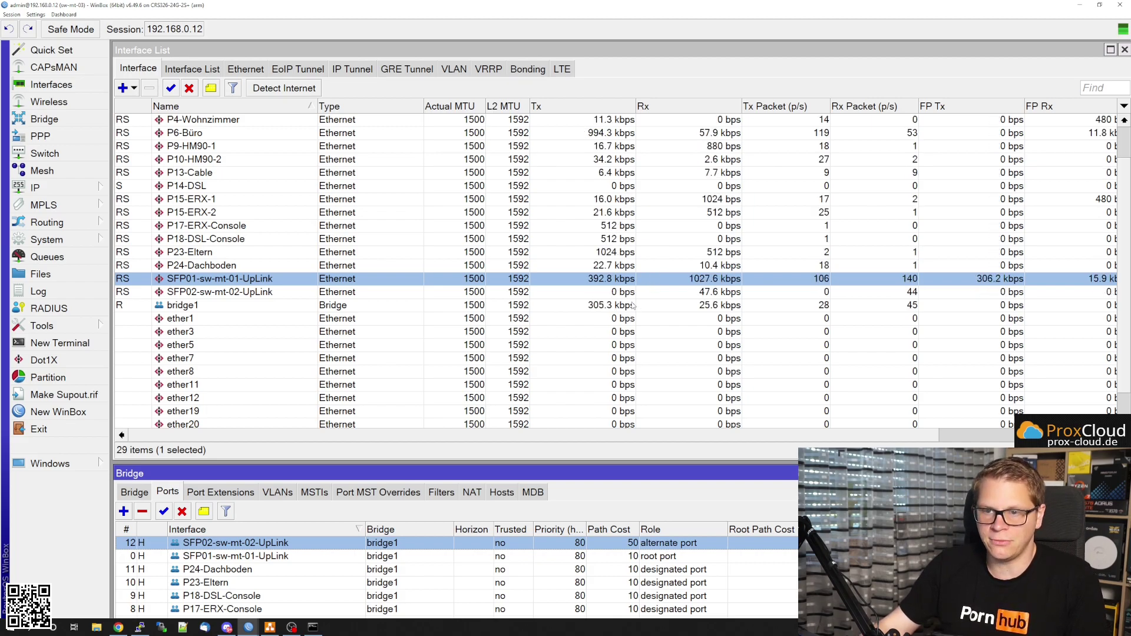
pyautogui.click(313, 627)
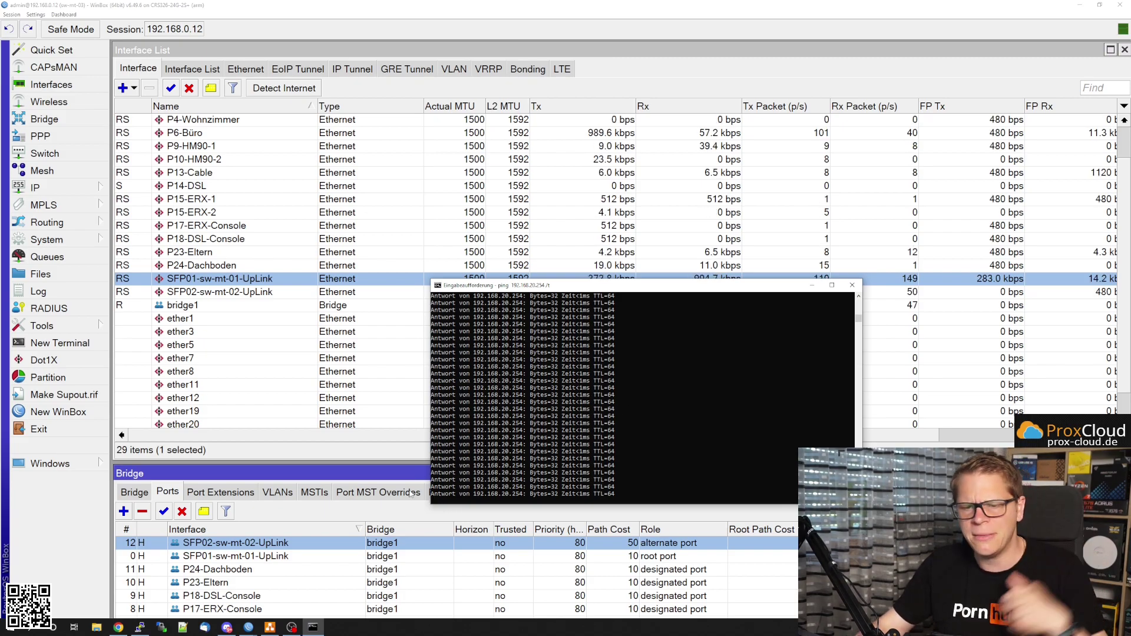
# Switch to the diagrams.net diagram and nudge the red X slightly right at the magenta link's upper end
pyautogui.click(272, 628)
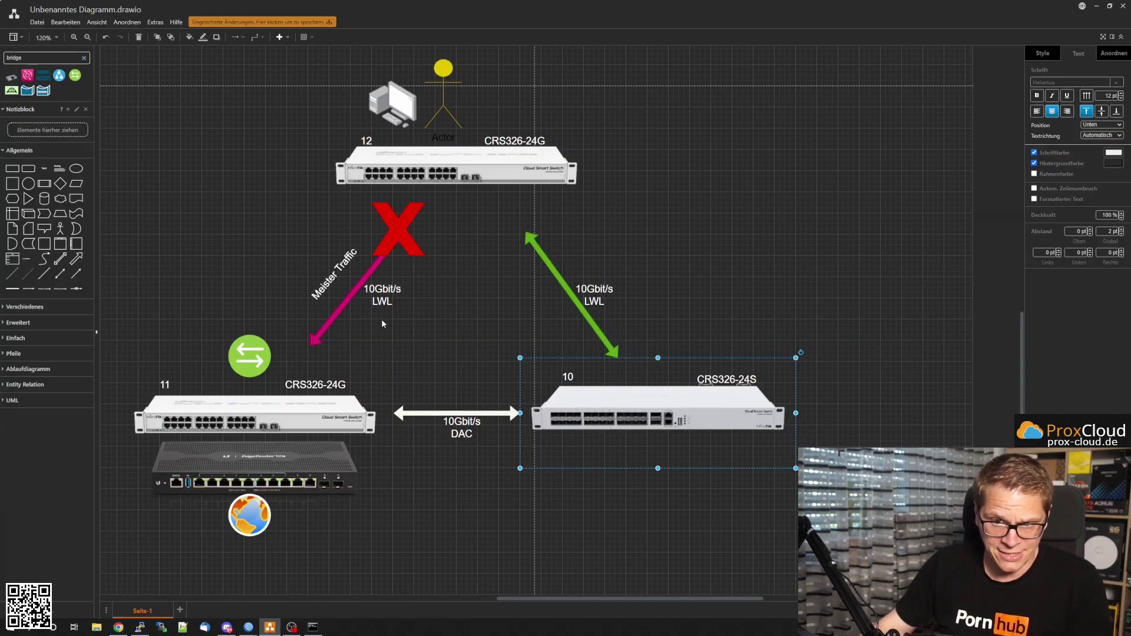
pyautogui.moveTo(405, 230)
pyautogui.mouseDown()
pyautogui.moveTo(414, 246)
pyautogui.moveTo(590, 322)
pyautogui.moveTo(626, 354)
pyautogui.moveTo(417, 236)
pyautogui.moveTo(400, 238)
pyautogui.moveTo(404, 230)
pyautogui.mouseUp()
pyautogui.click(709, 221)
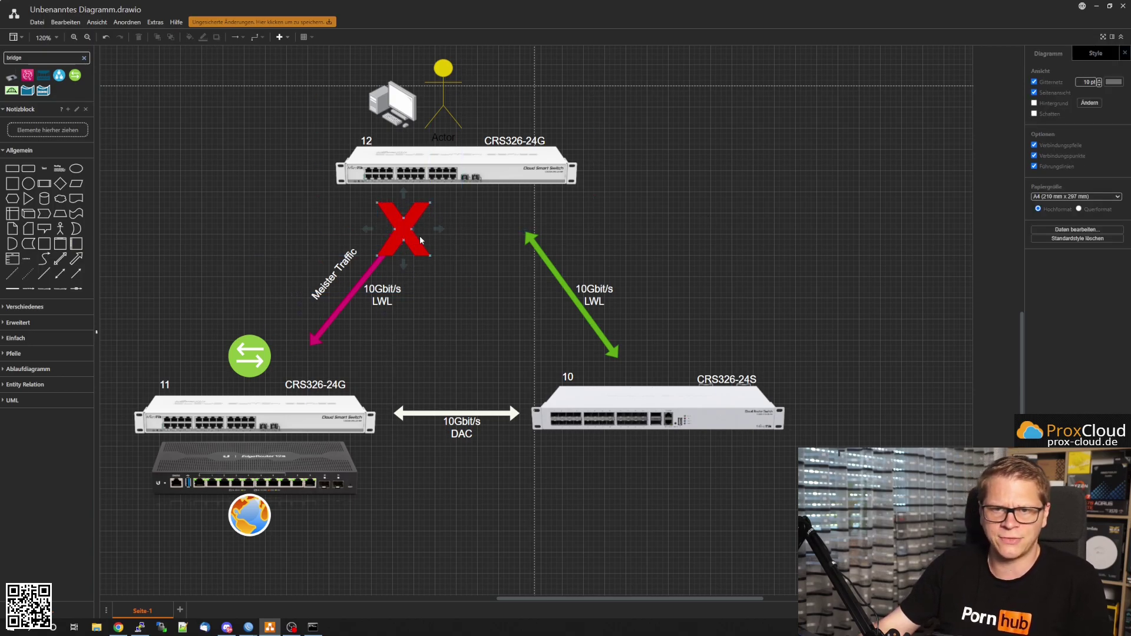
# Review both uplinks' roles and traffic in the WinBox session for 192.168.0.12 and return to the diagram
pyautogui.moveTo(248, 627)
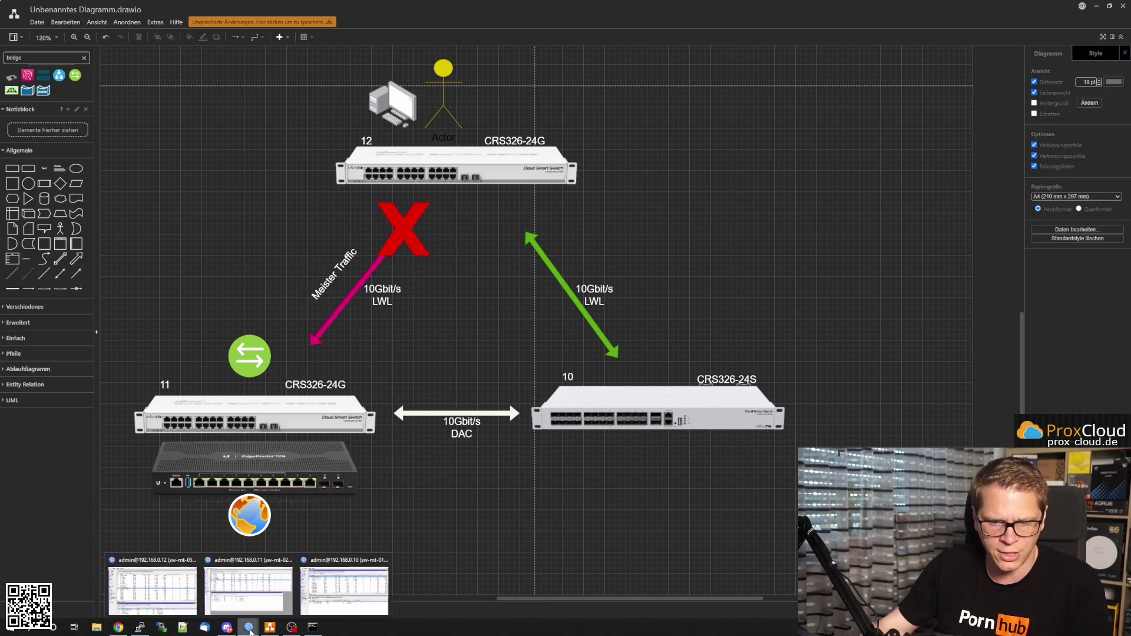
pyautogui.click(188, 587)
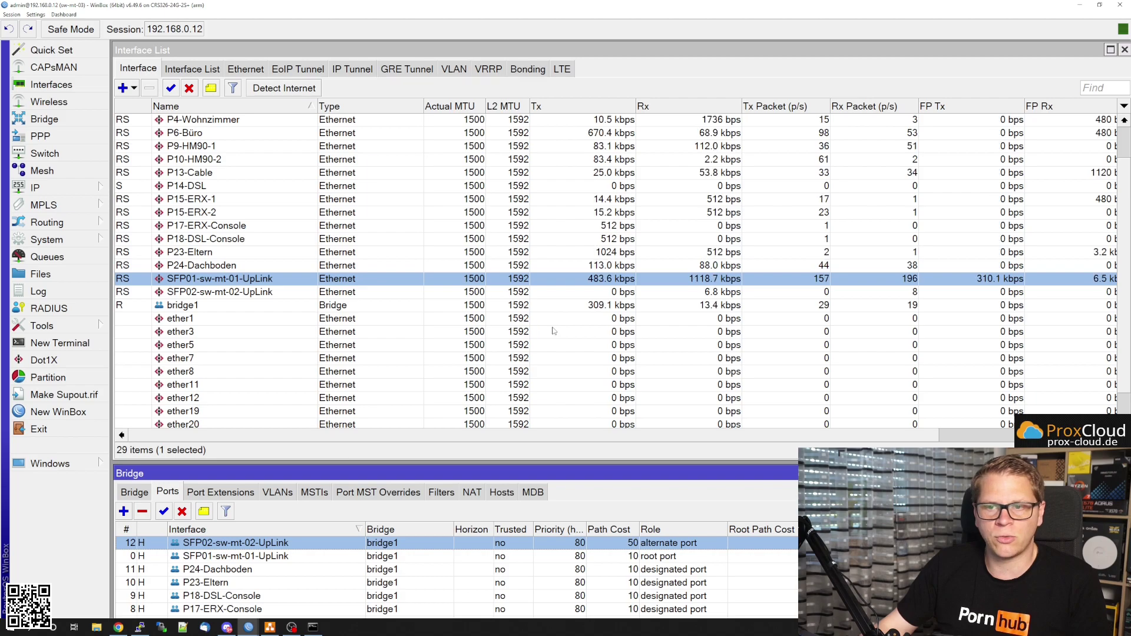
pyautogui.click(270, 628)
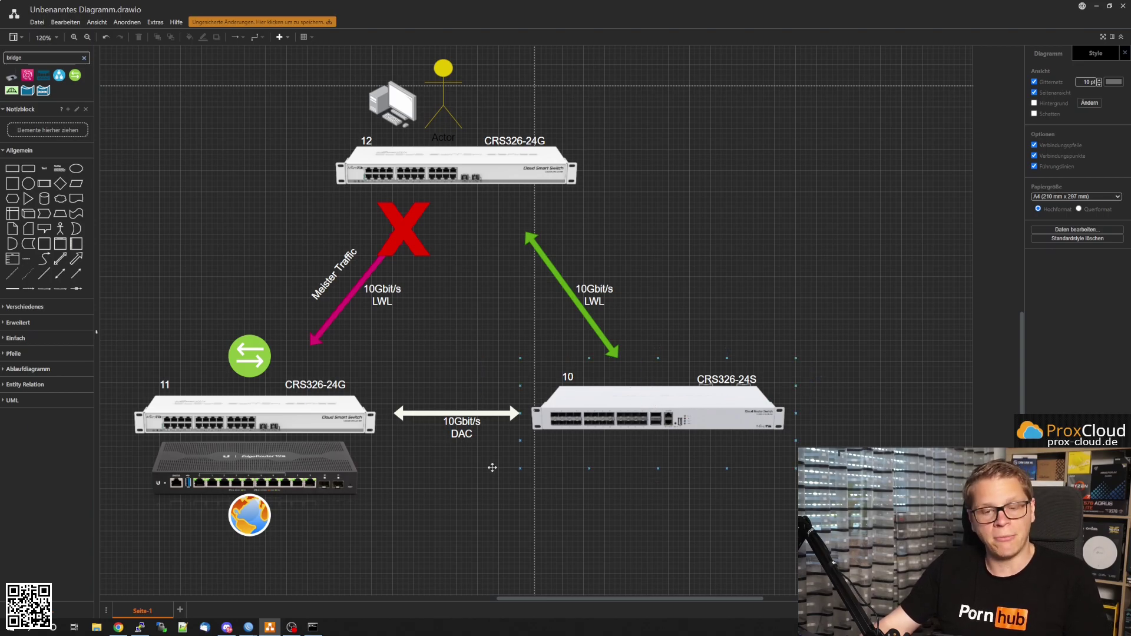
# Switch to the WinBox session for 192.168.0.10 and reboot that switch
pyautogui.click(245, 628)
pyautogui.moveTo(242, 629)
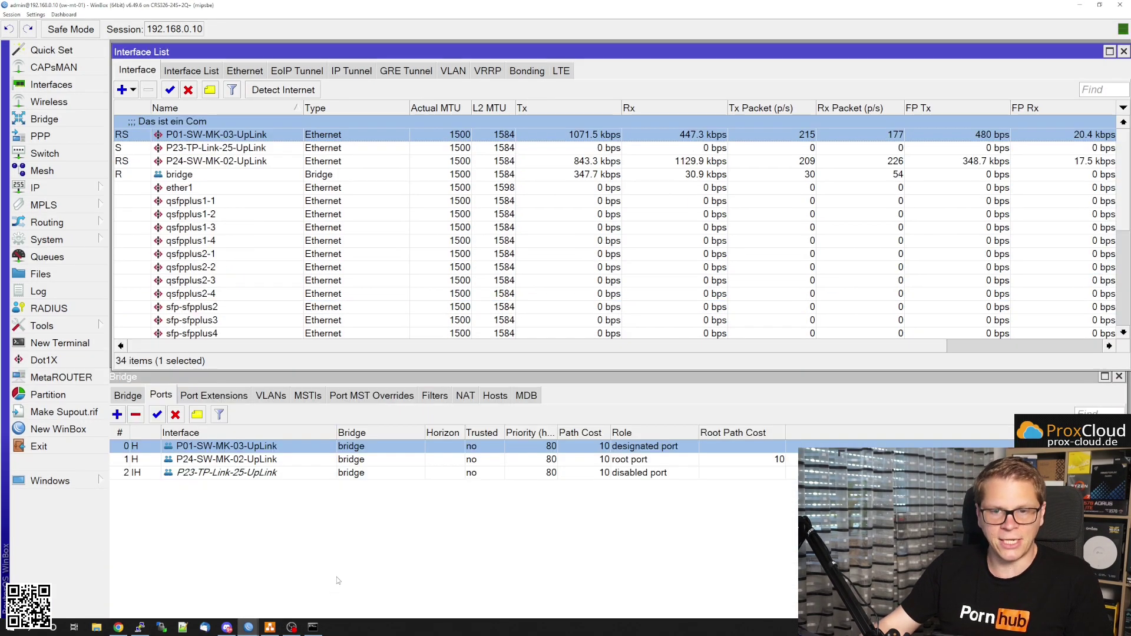
pyautogui.click(345, 586)
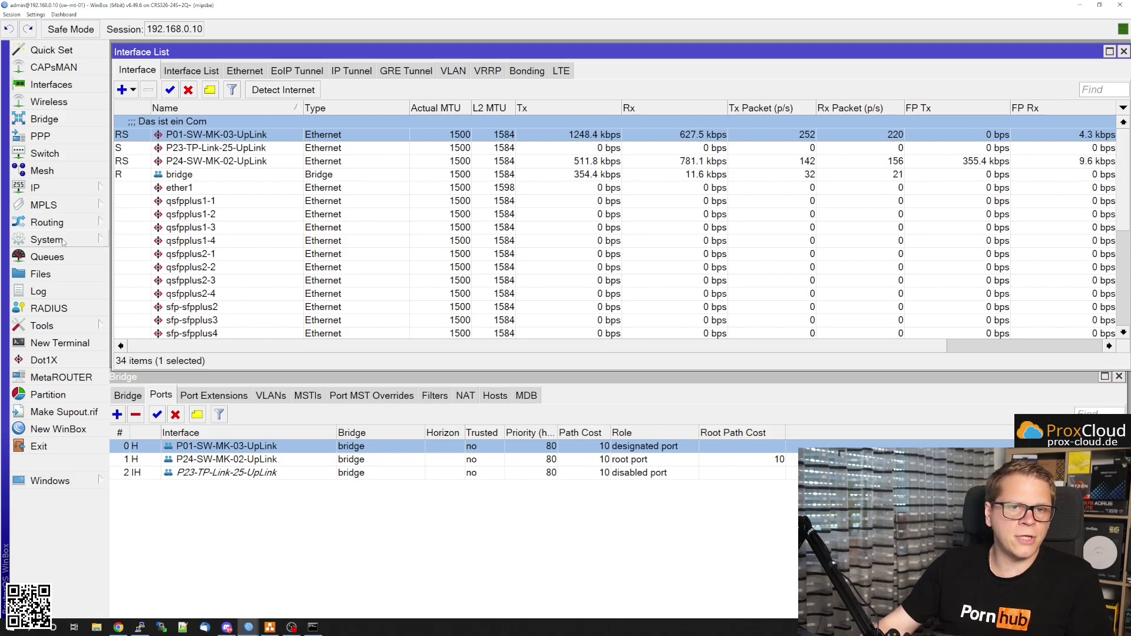
pyautogui.click(95, 239)
pyautogui.click(150, 419)
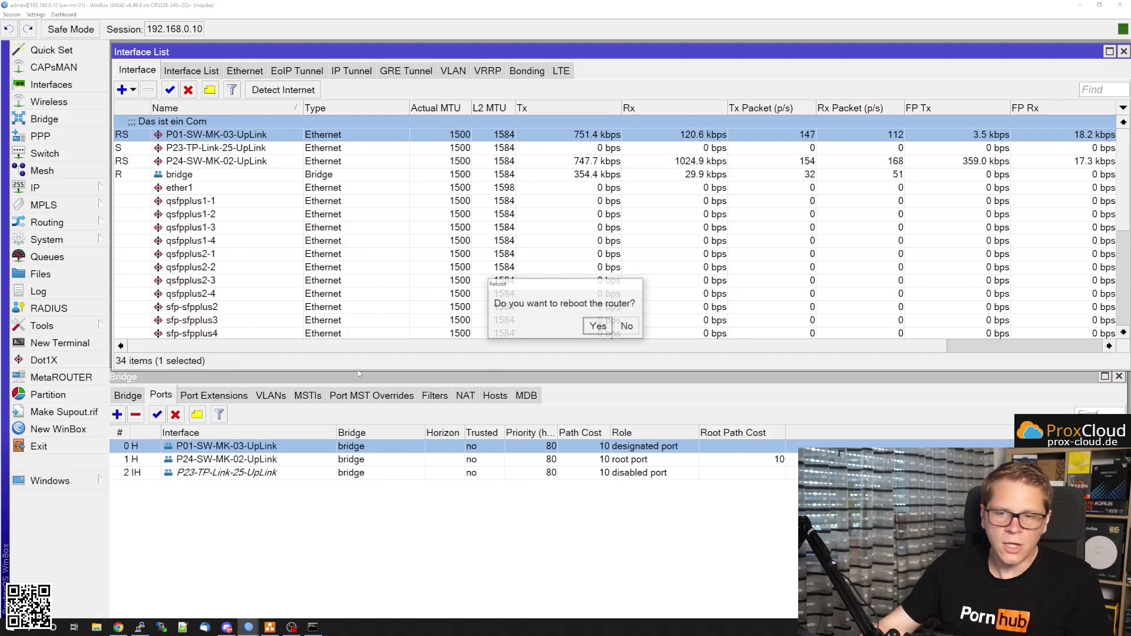
pyautogui.click(597, 323)
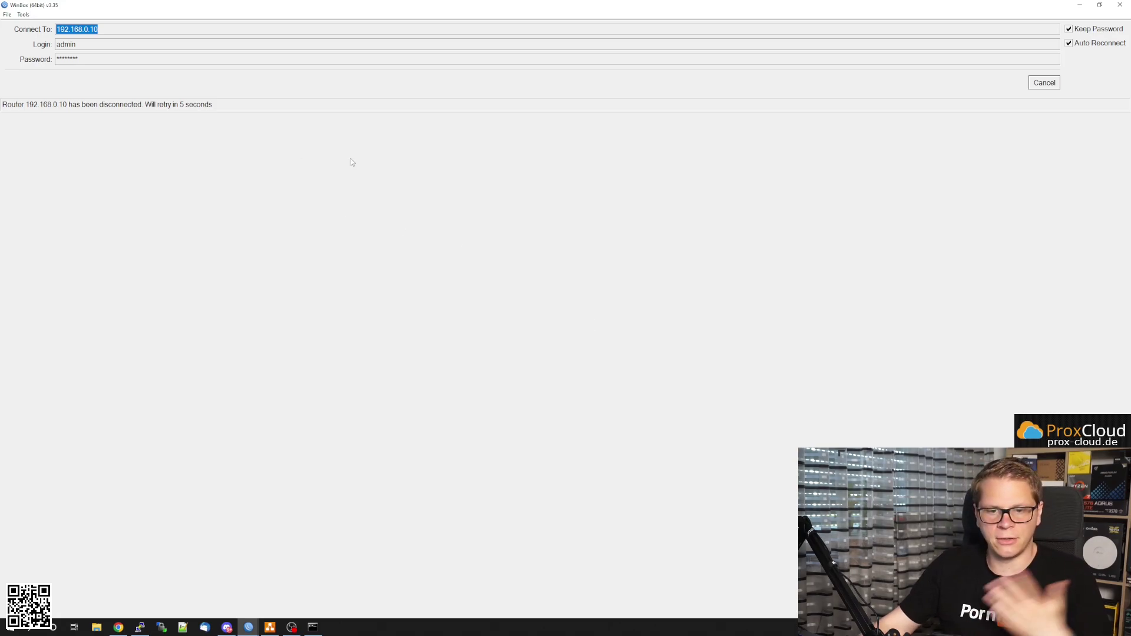
# In the WinBox session for 192.168.0.12, examine the bridge port status of SFP02-sw-mt-02-UpLink and its traffic in the interface list
pyautogui.click(248, 627)
pyautogui.click(152, 589)
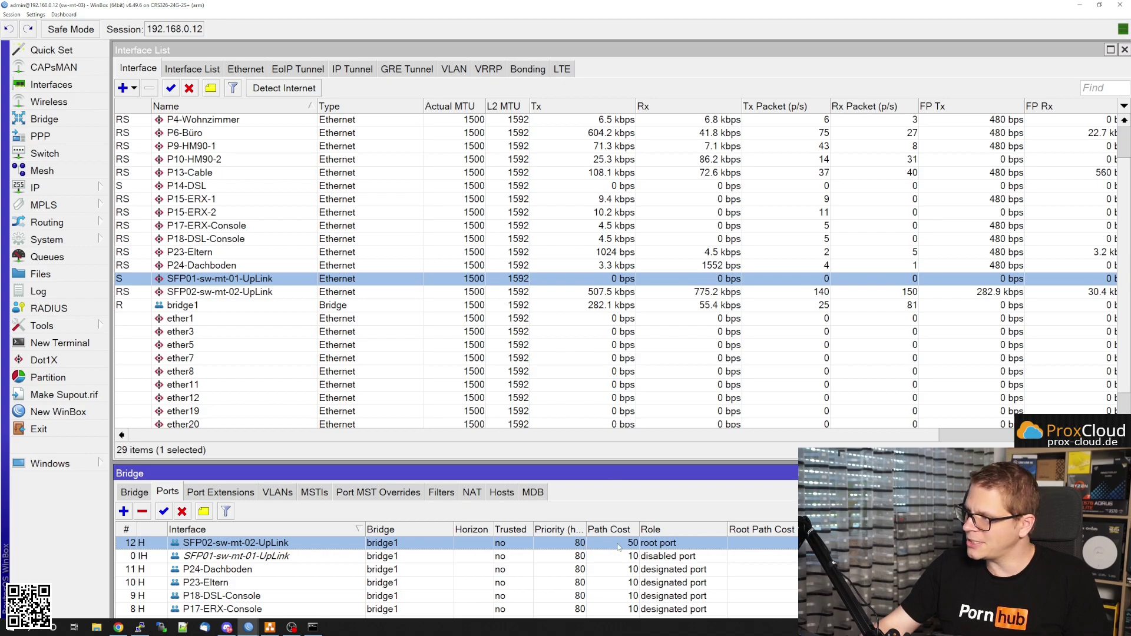
pyautogui.doubleClick(636, 544)
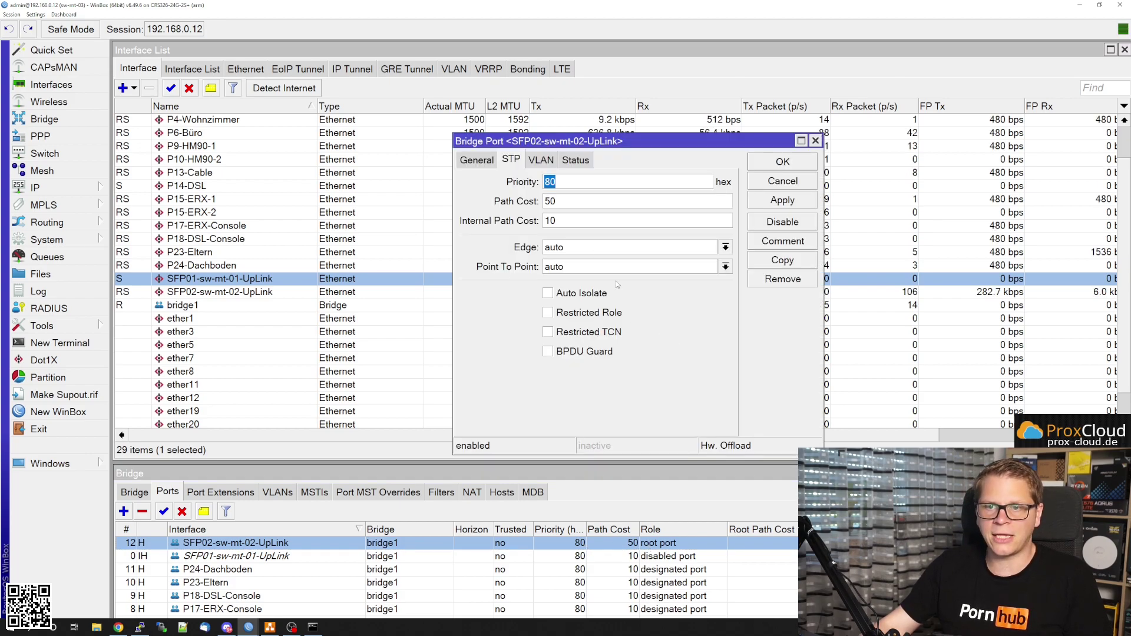
pyautogui.click(574, 160)
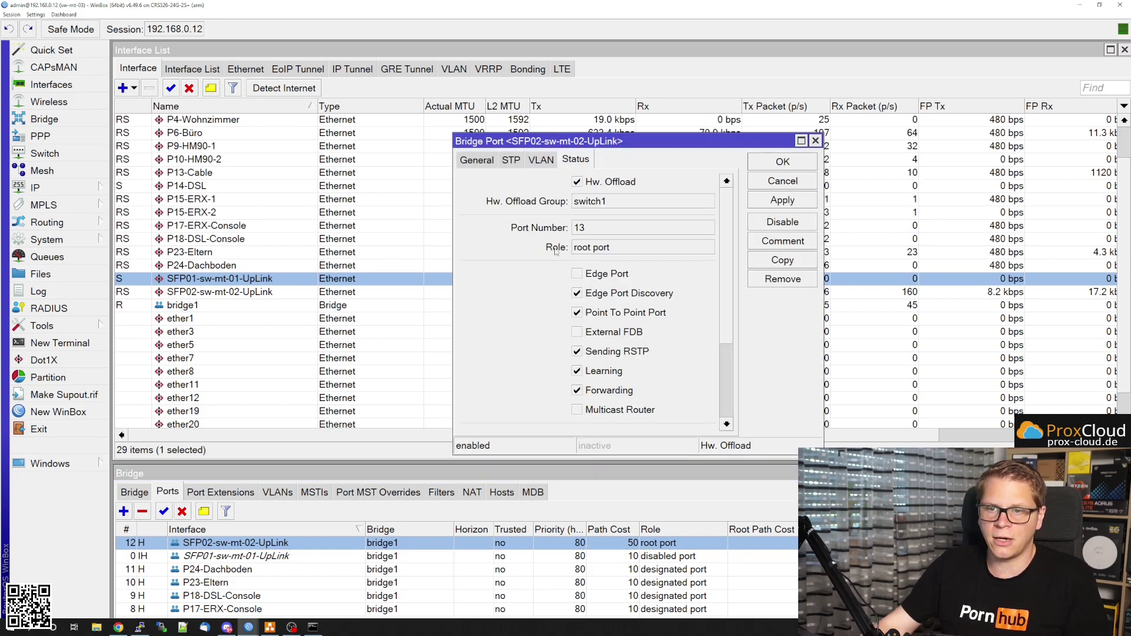
pyautogui.click(773, 182)
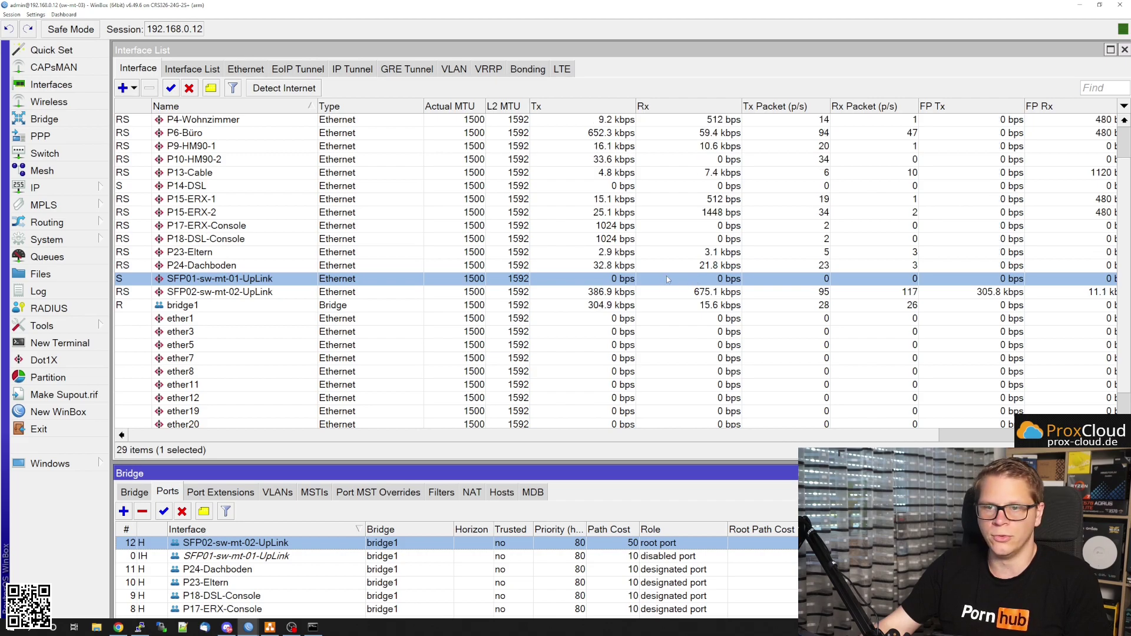
pyautogui.click(654, 294)
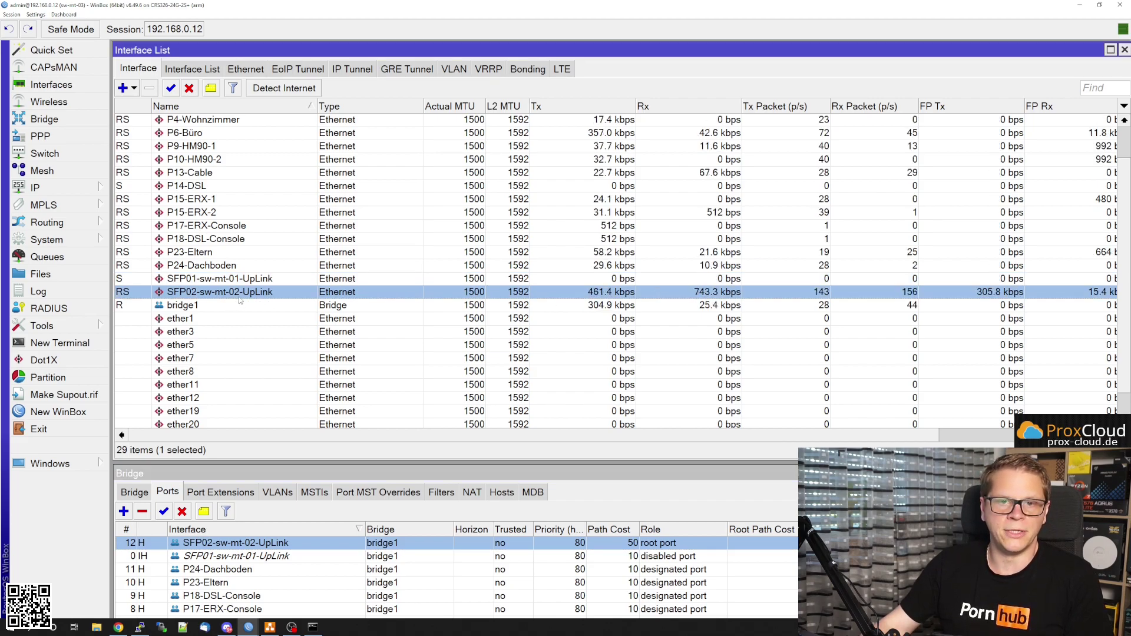
# Switch to the diagrams.net diagram and move the red X onto switch 10
pyautogui.click(270, 628)
pyautogui.moveTo(387, 242); pyautogui.dragTo(634, 401)
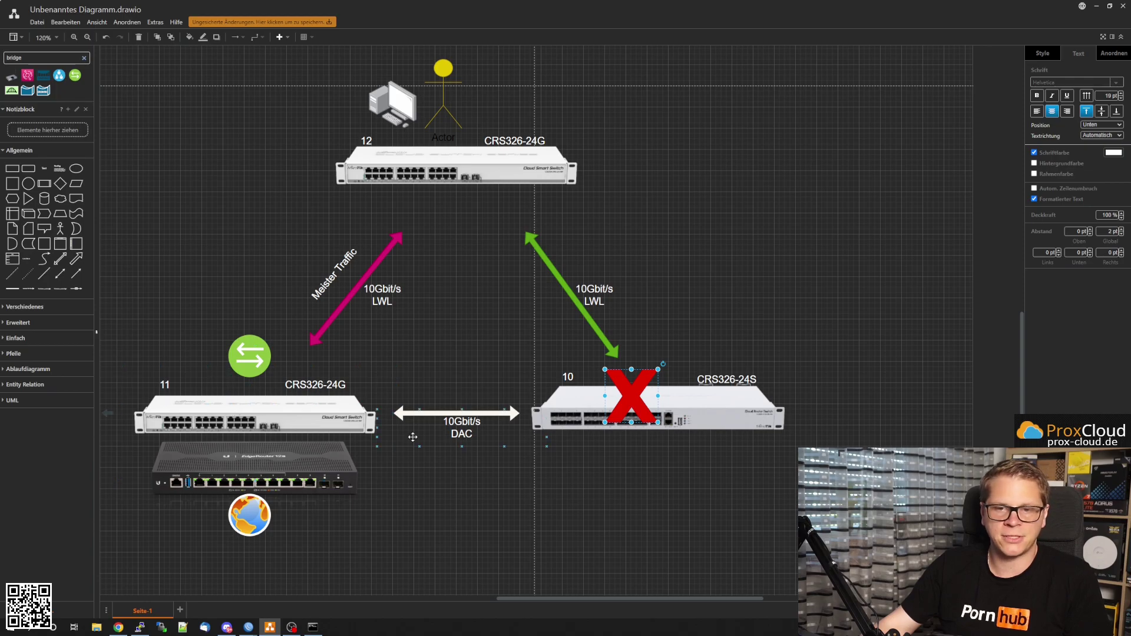
pyautogui.click(759, 288)
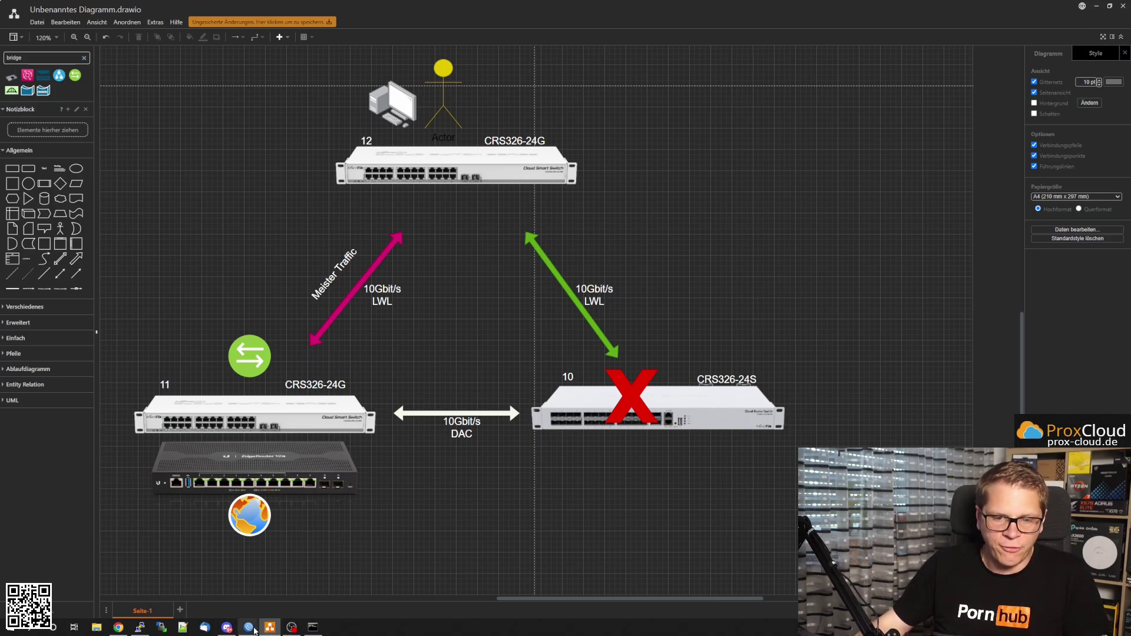
# Switch to the WinBox session for 192.168.0.12, review bridge1's status and STP settings, and return to the bridge's port list
pyautogui.moveTo(248, 627)
pyautogui.click(192, 588)
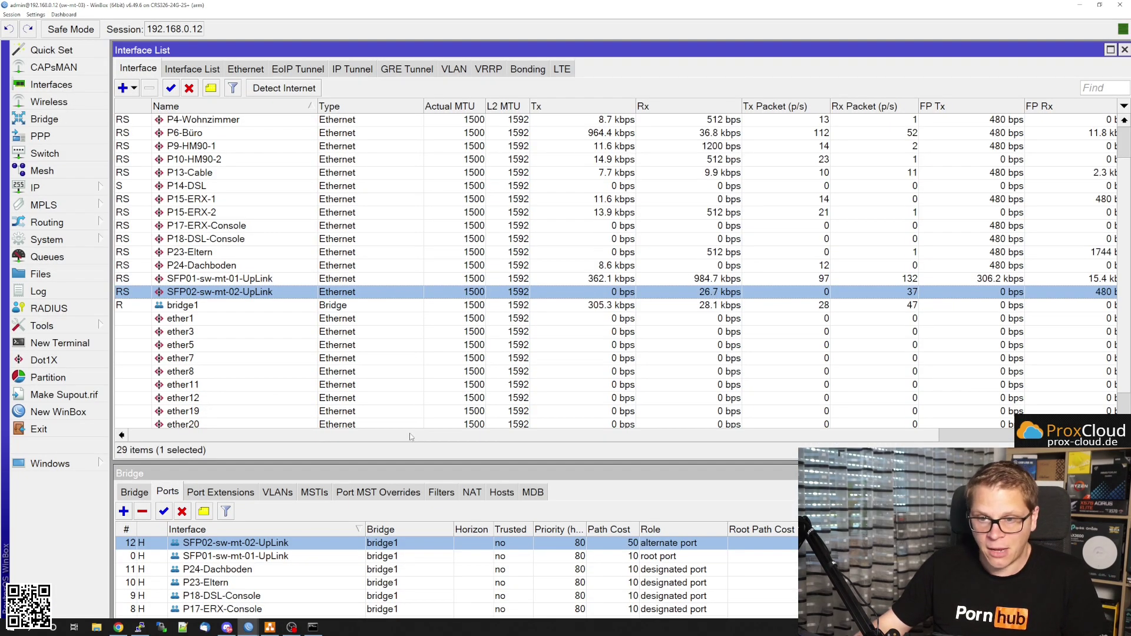
pyautogui.doubleClick(397, 473)
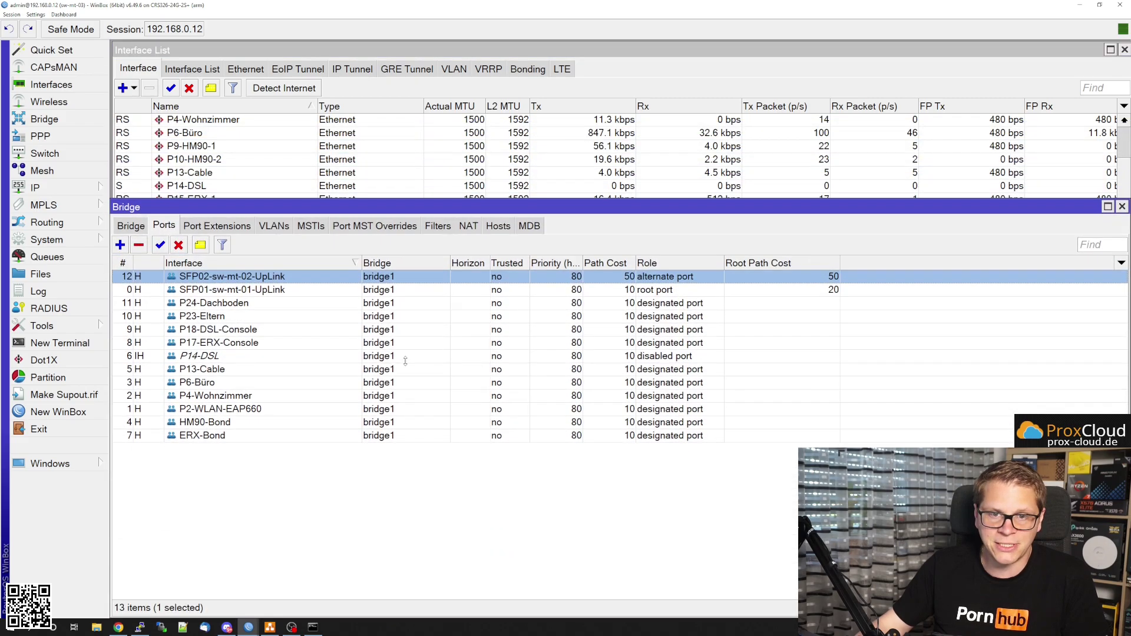
pyautogui.click(132, 227)
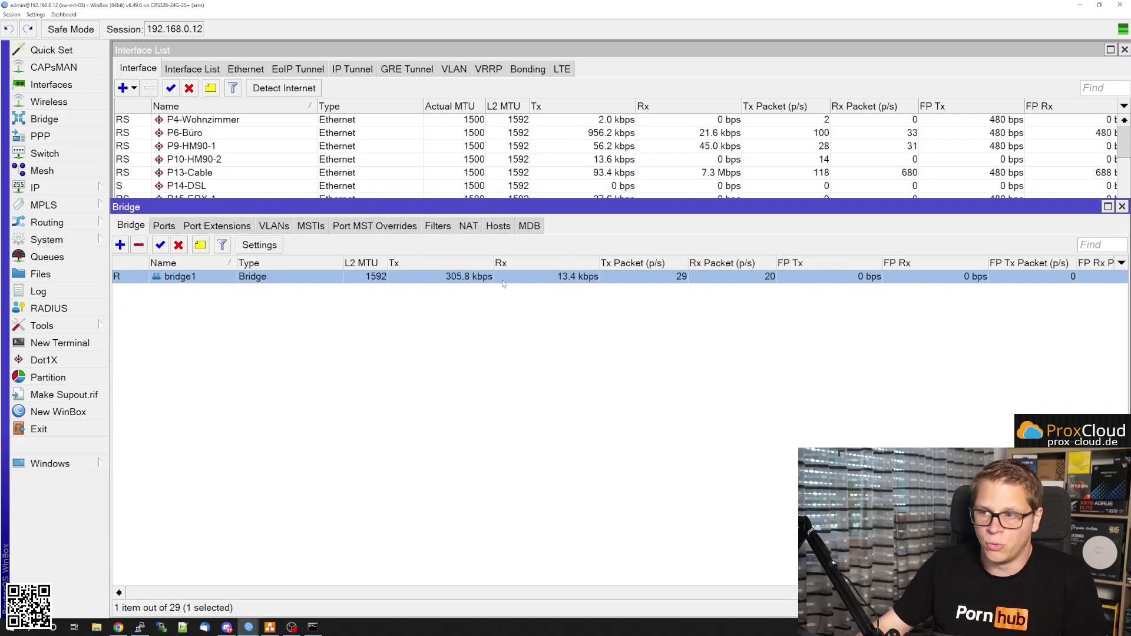
pyautogui.doubleClick(291, 278)
pyautogui.moveTo(798, 139); pyautogui.dragTo(474, 146)
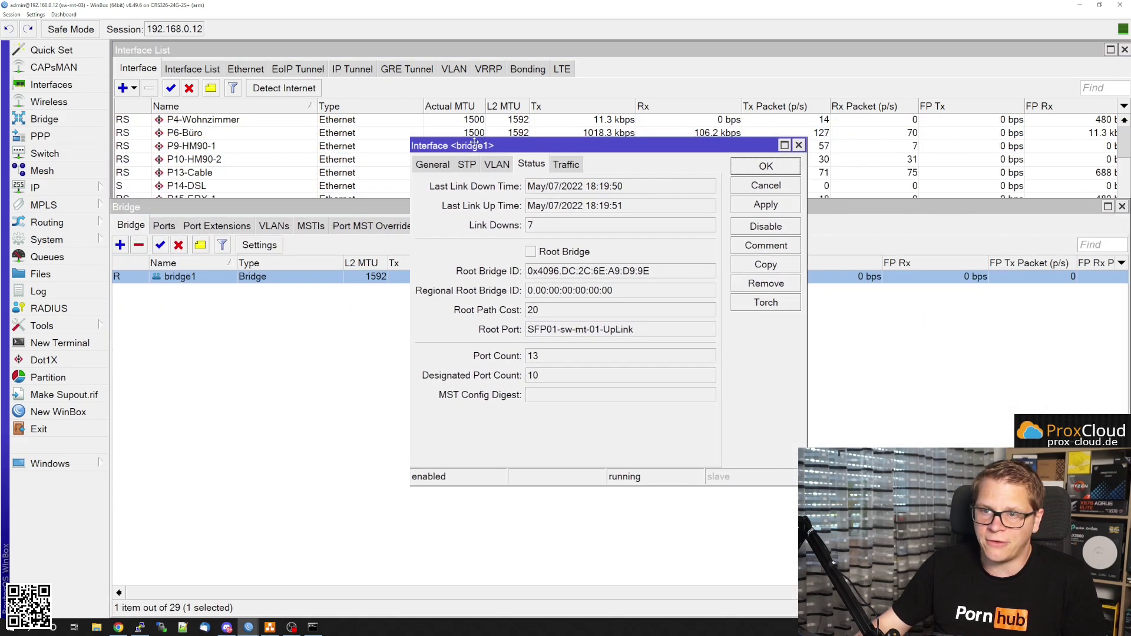
pyautogui.click(466, 165)
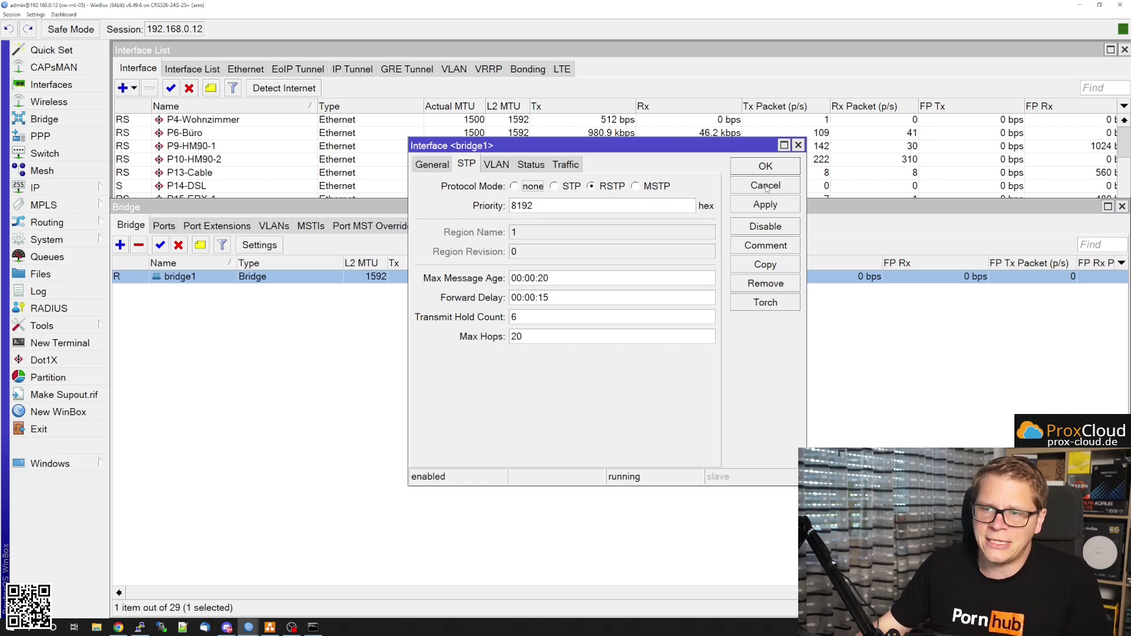
pyautogui.click(766, 186)
pyautogui.click(164, 226)
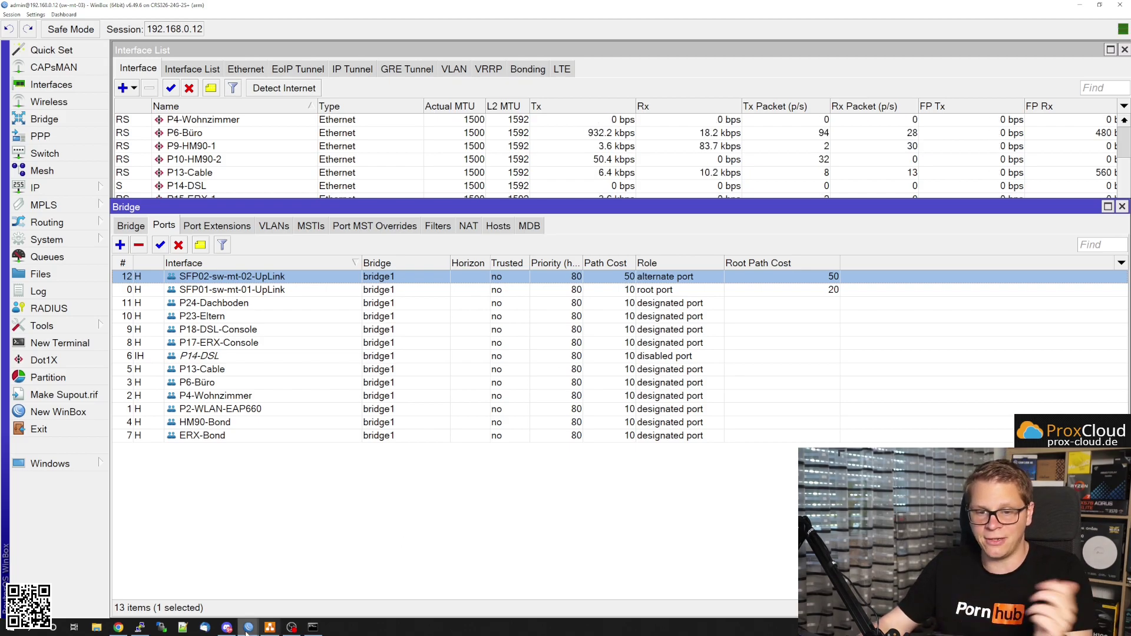
# Check the bridge ports in the WinBox session for 192.168.0.10, and move the diagram's red X onto the magenta link just below switch 12
pyautogui.moveTo(248, 627)
pyautogui.click(347, 594)
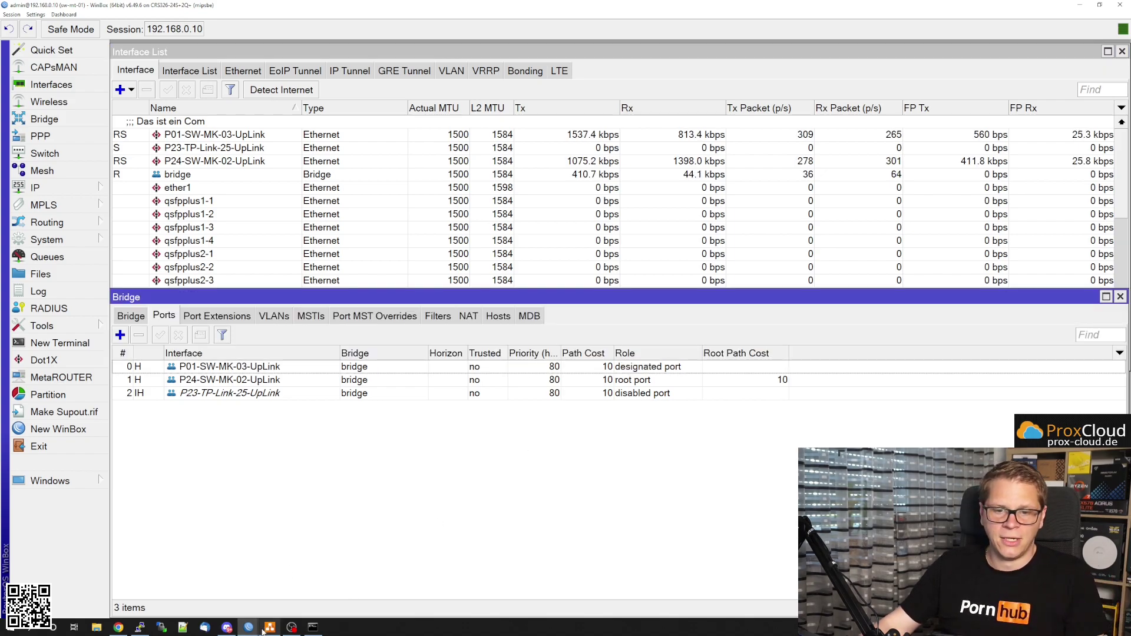
pyautogui.moveTo(271, 628)
pyautogui.click(274, 607)
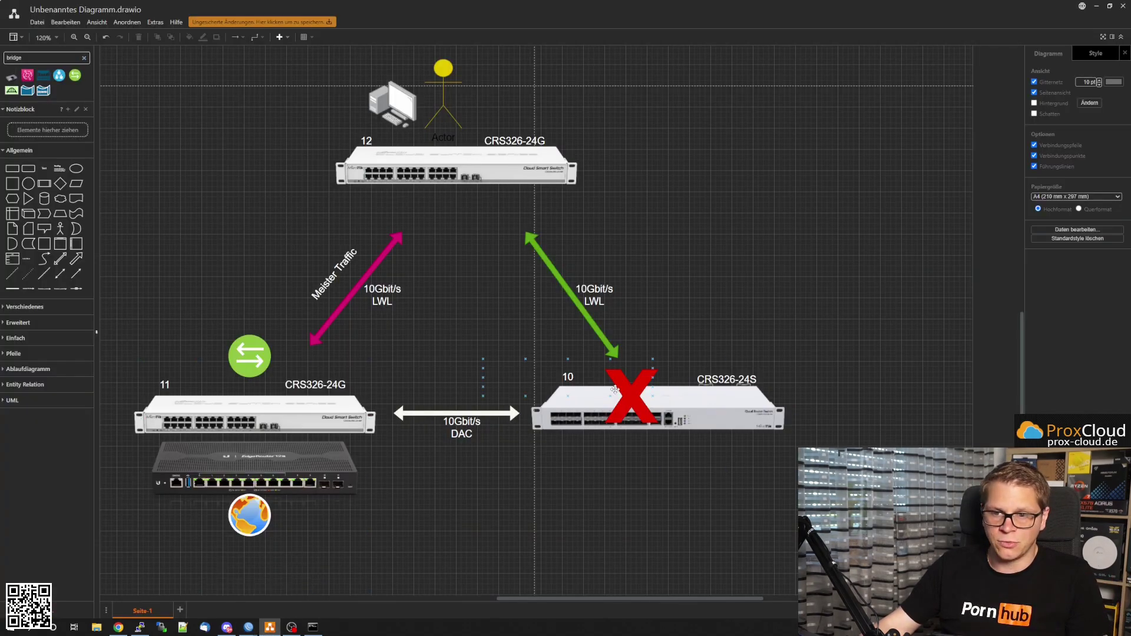
pyautogui.moveTo(634, 399); pyautogui.dragTo(411, 221)
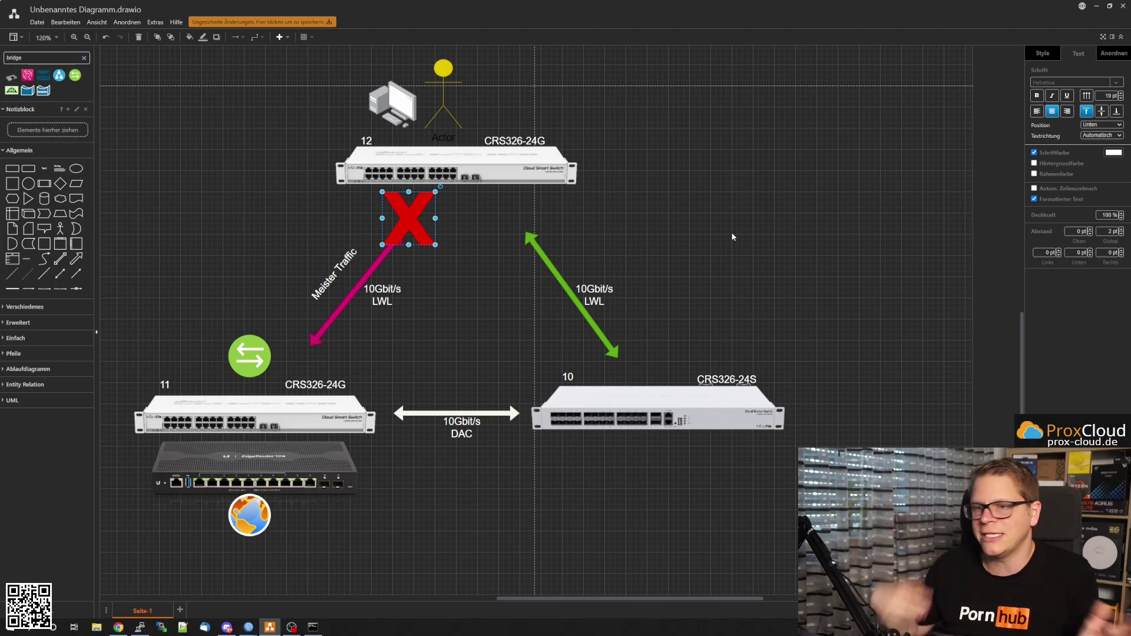
pyautogui.click(646, 417)
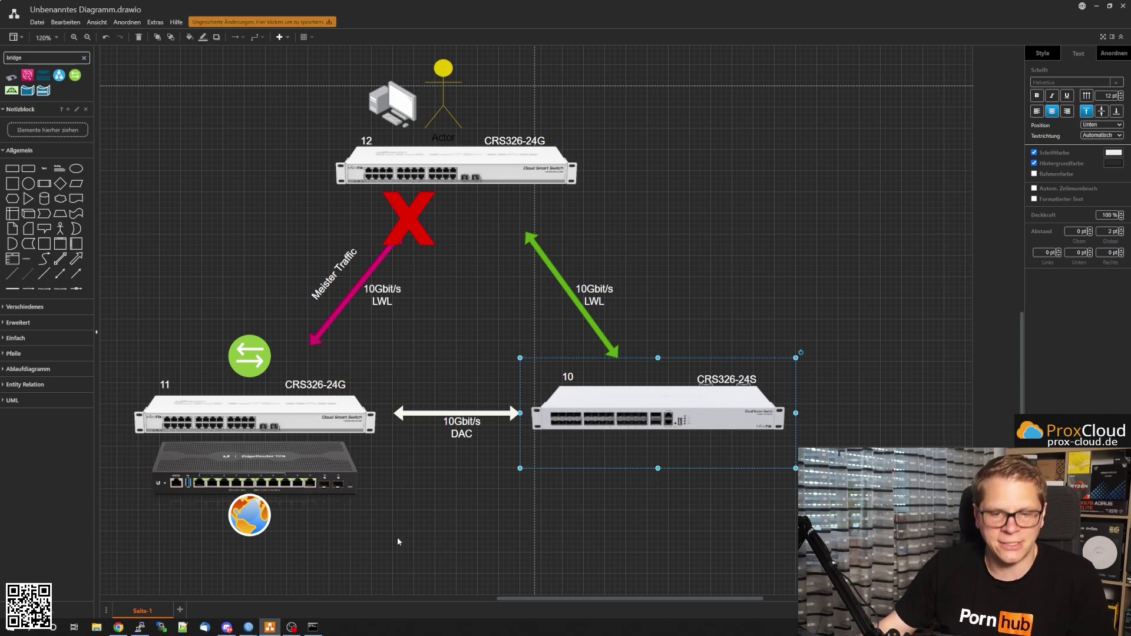
# In the WinBox session for 192.168.0.12, set SFP02-sw-mt-02-UpLink's path cost to 5 and compare both uplinks' traffic in the interface list
pyautogui.moveTo(245, 633)
pyautogui.click(248, 586)
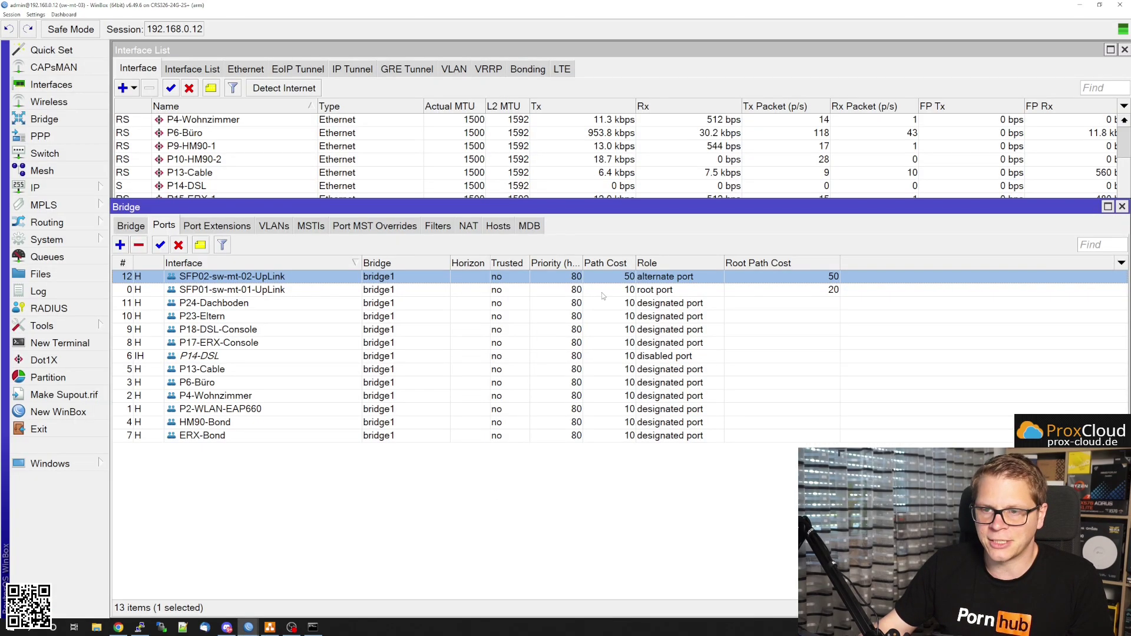
pyautogui.doubleClick(596, 279)
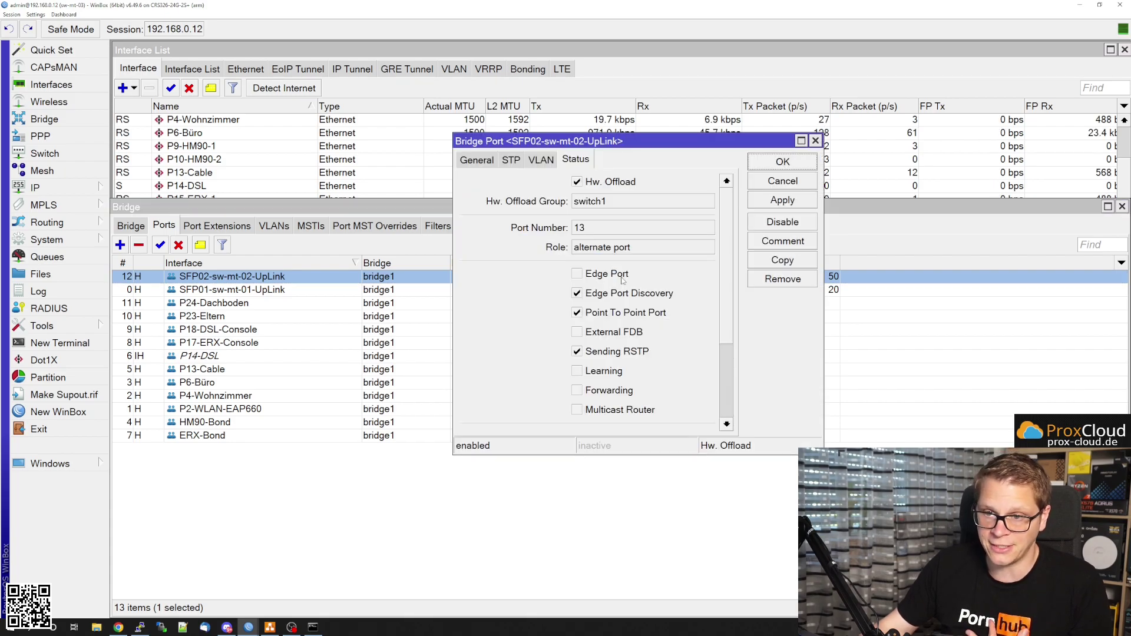
pyautogui.click(511, 160)
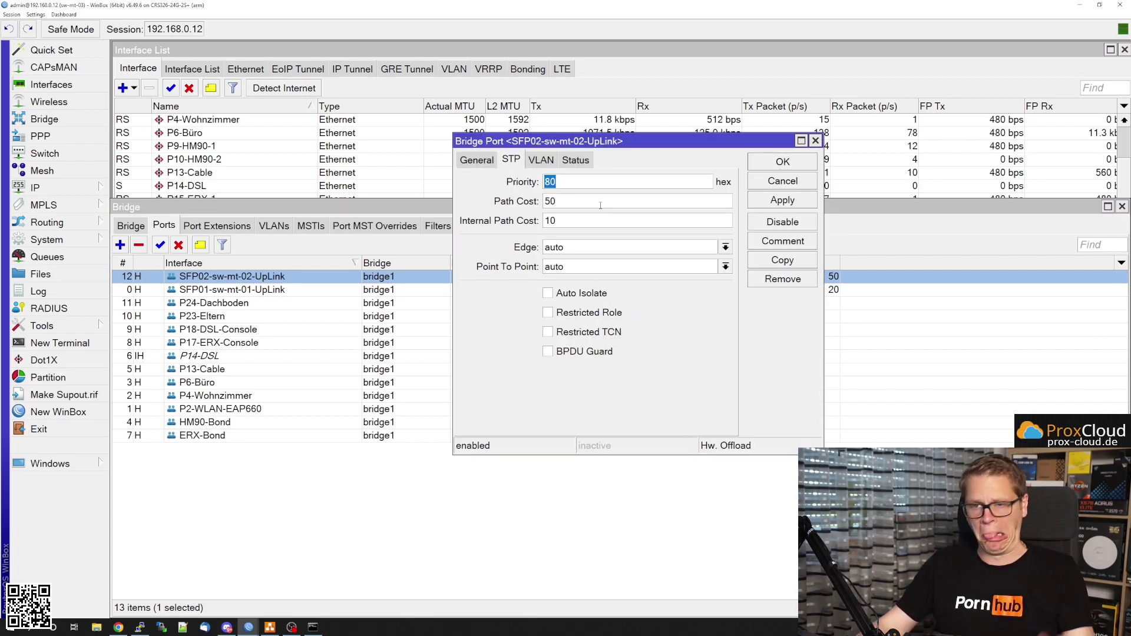
pyautogui.click(598, 204)
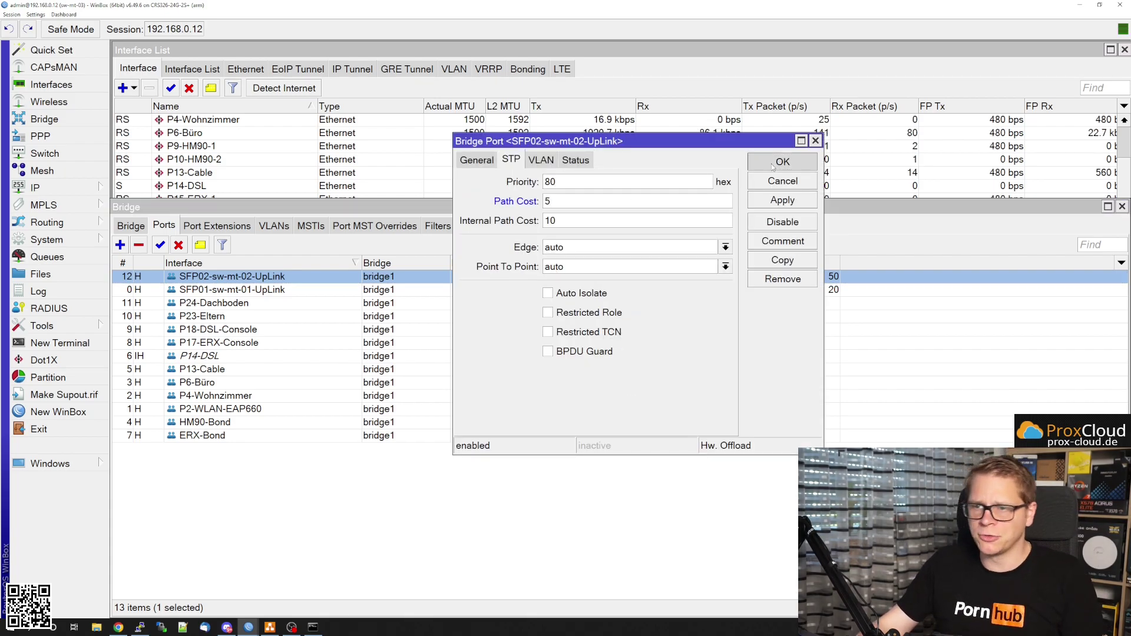
pyautogui.click(783, 162)
pyautogui.click(633, 50)
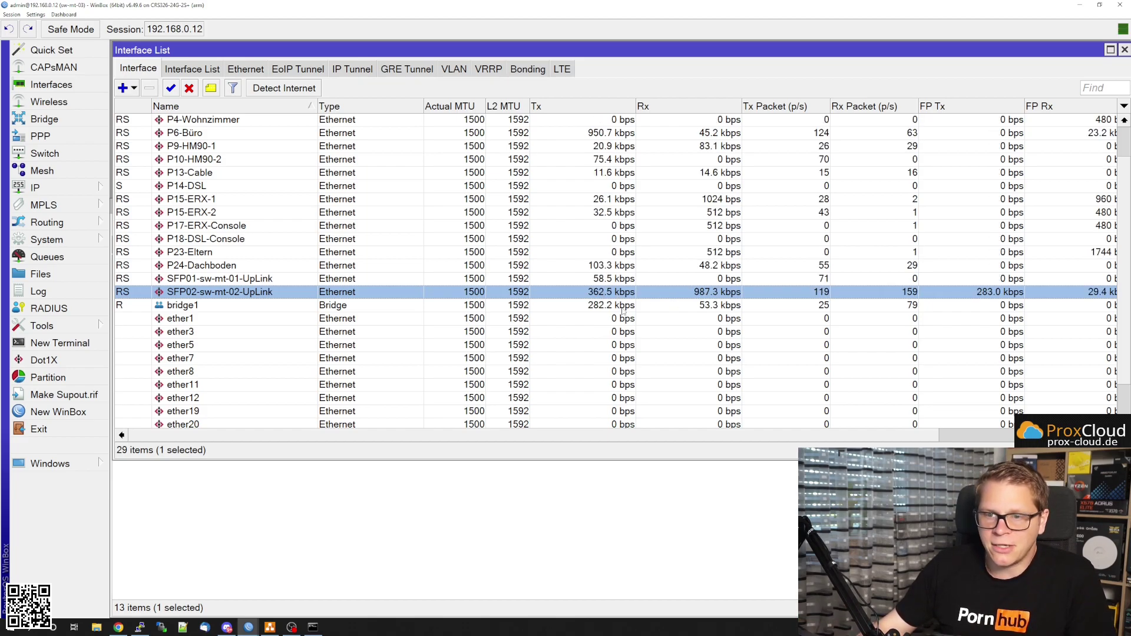
pyautogui.click(729, 281)
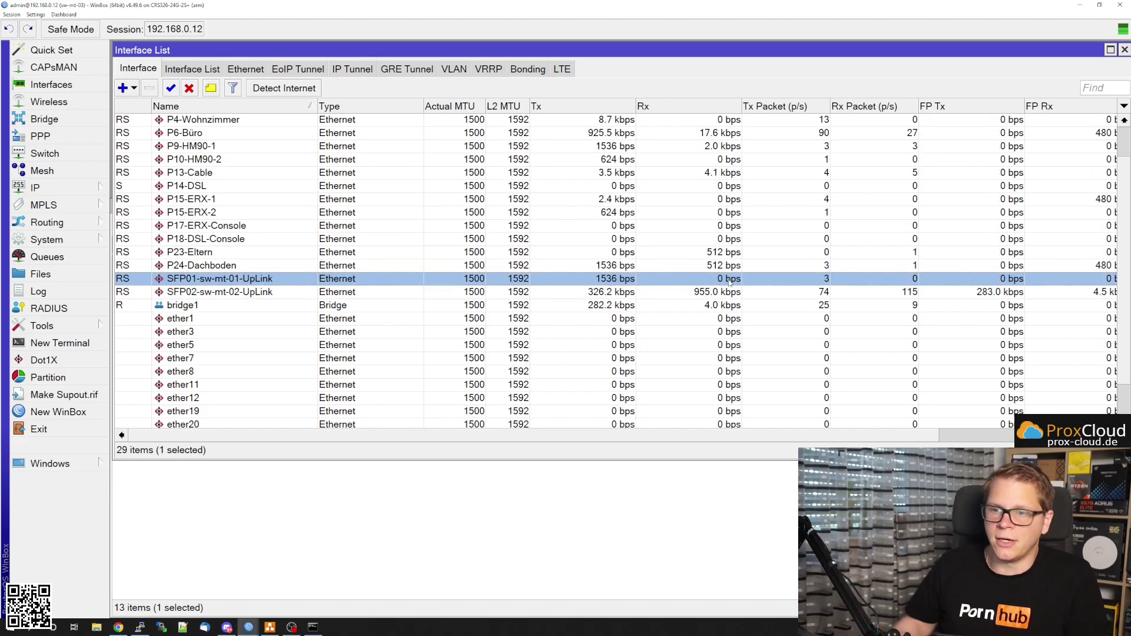